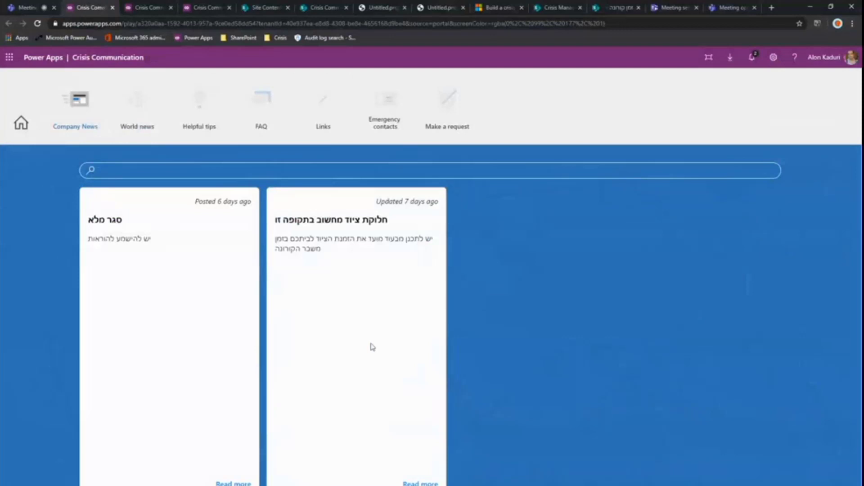
Step: View the World news page and the Helpful tips page of the Crisis Communication app
left_click(138, 103)
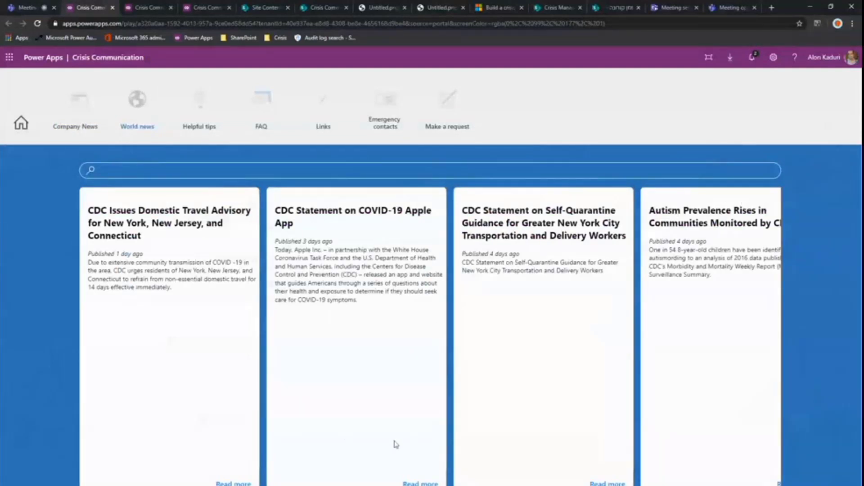
left_click(201, 101)
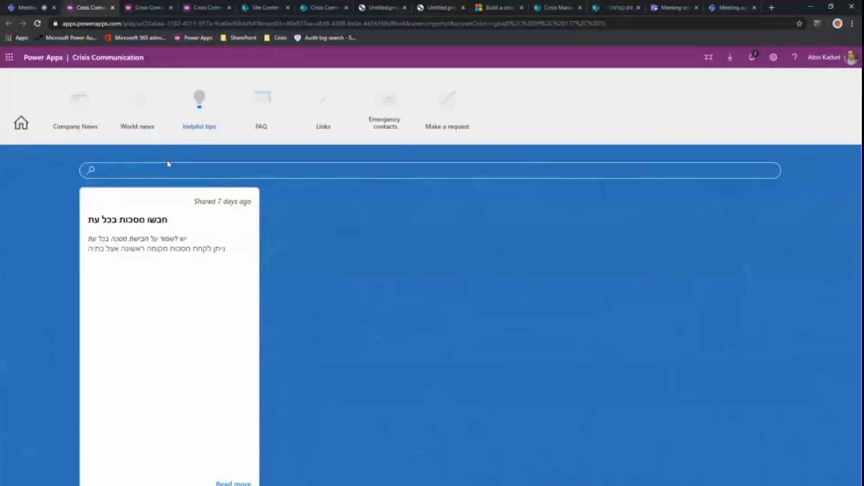
Step: Open the FAQ page and read the answers to the fever and new hardware questions
left_click(267, 112)
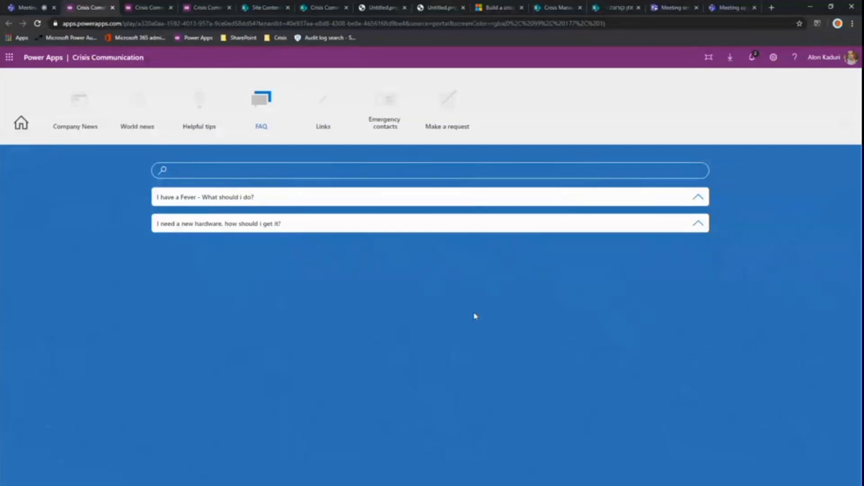
left_click(701, 201)
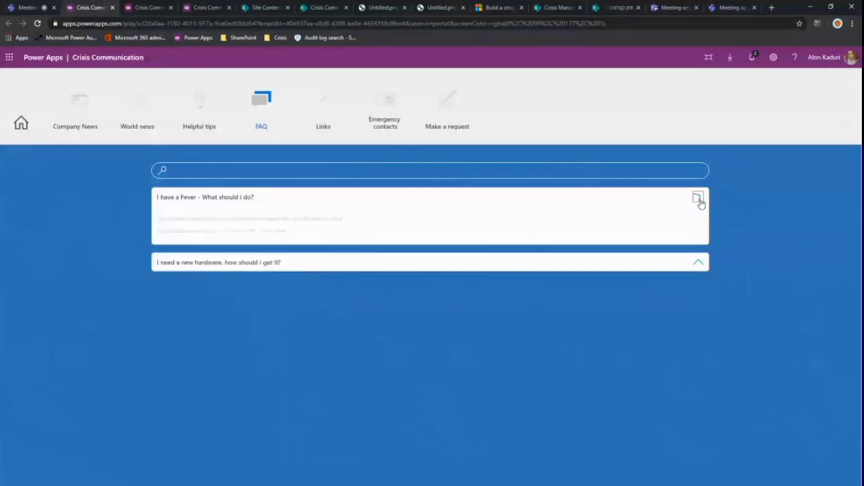
left_click(700, 200)
left_click(699, 225)
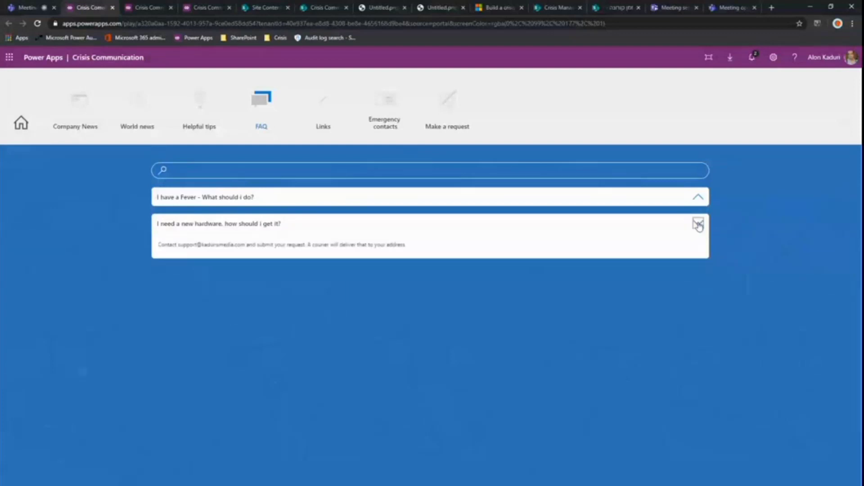
left_click(699, 225)
left_click(698, 197)
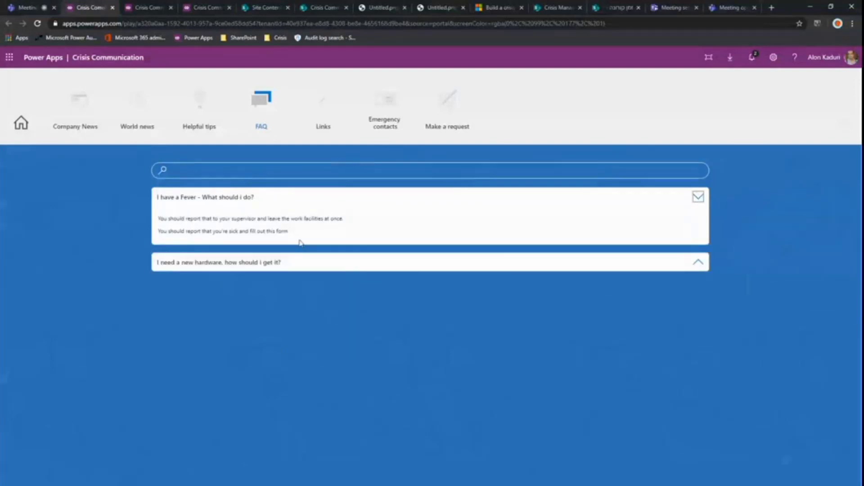
Step: View the Links and Emergency contacts pages, and return to the home page
left_click(323, 103)
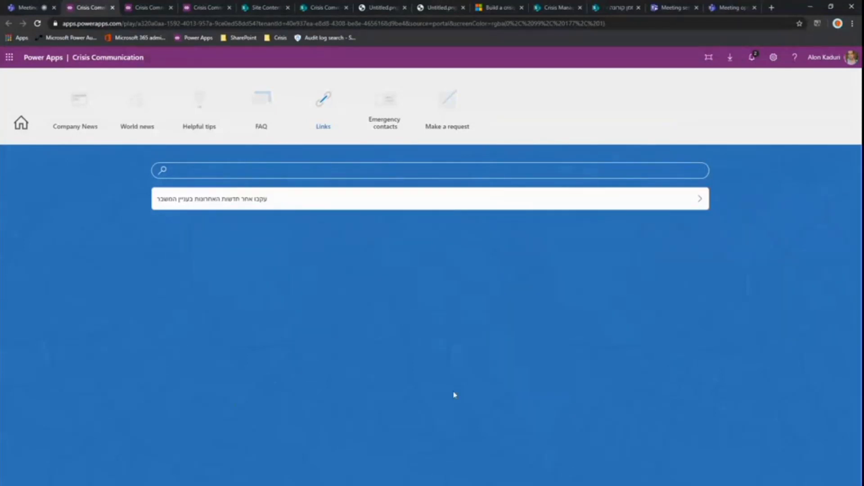
left_click(386, 104)
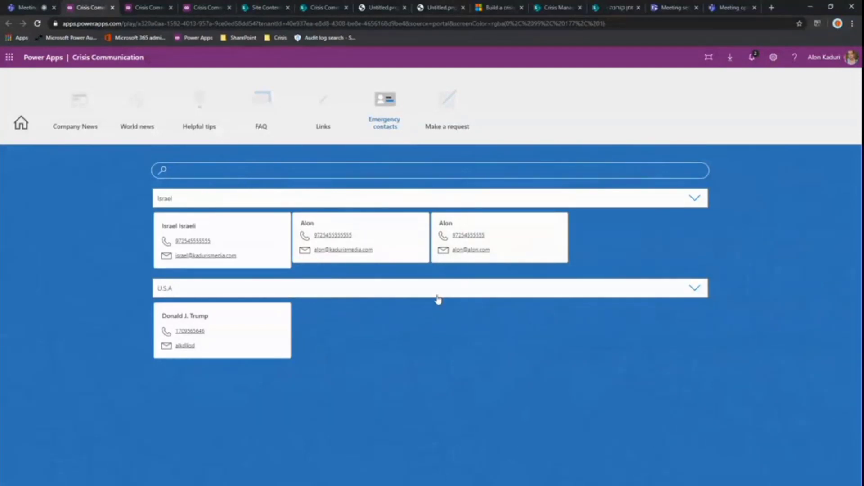
left_click(80, 108)
left_click(22, 122)
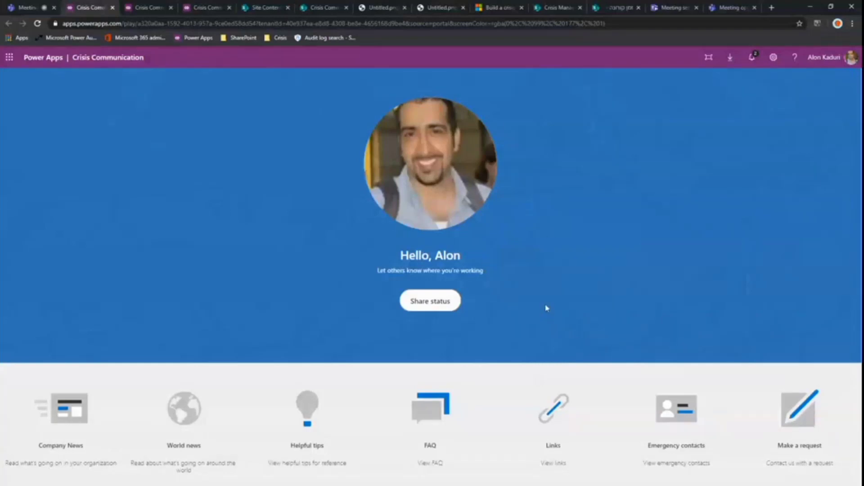
Step: Examine the comments field of the Make a request form, and return to the home page without submitting
left_click(806, 423)
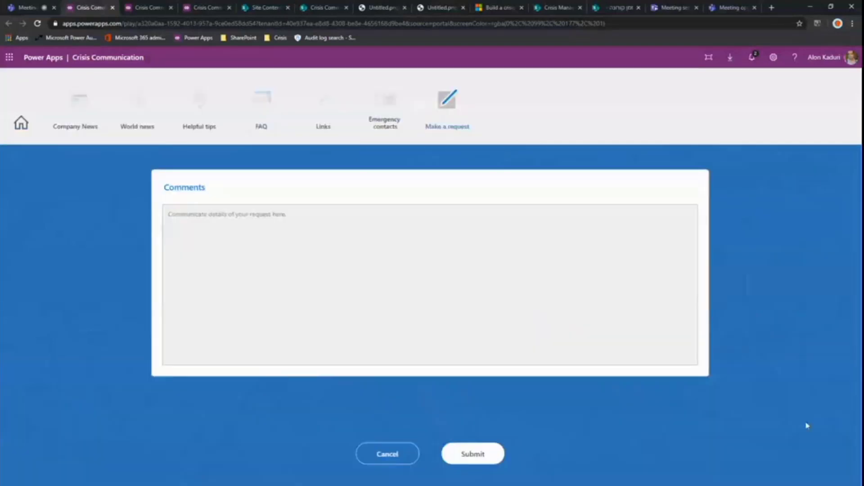
left_click(266, 277)
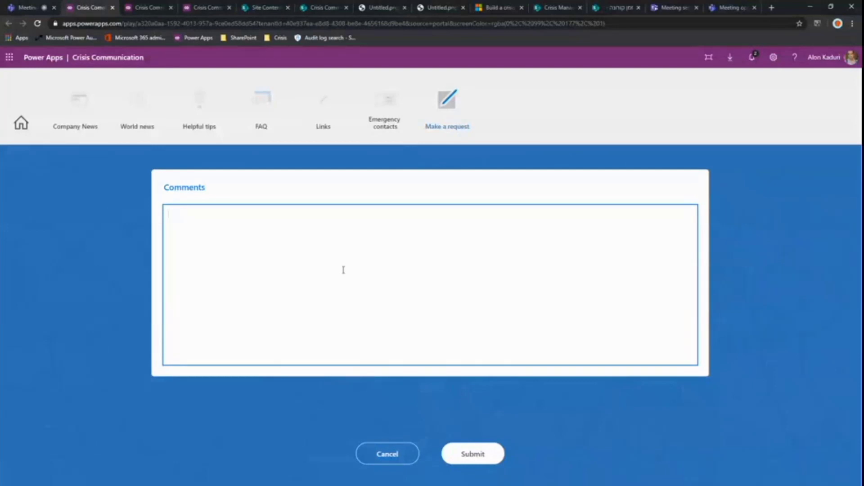
left_click(332, 303)
left_click(23, 124)
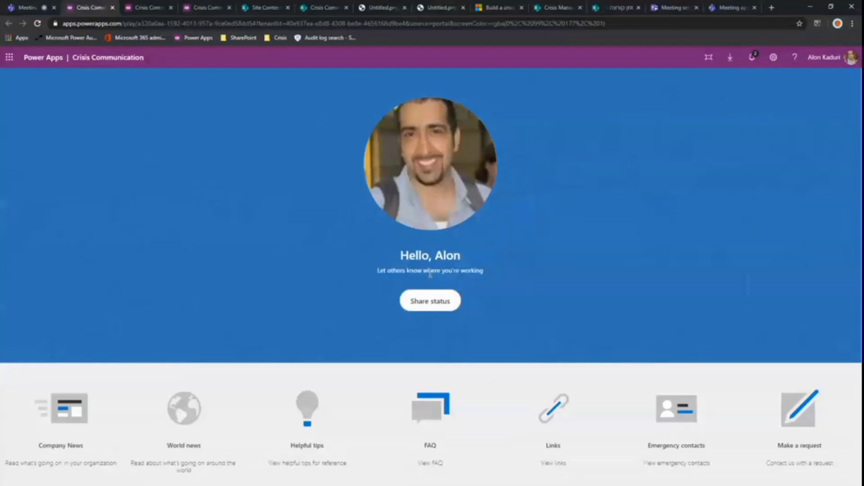
Step: Share a Working From Home status for March 30 and 31, 2020
left_click(431, 305)
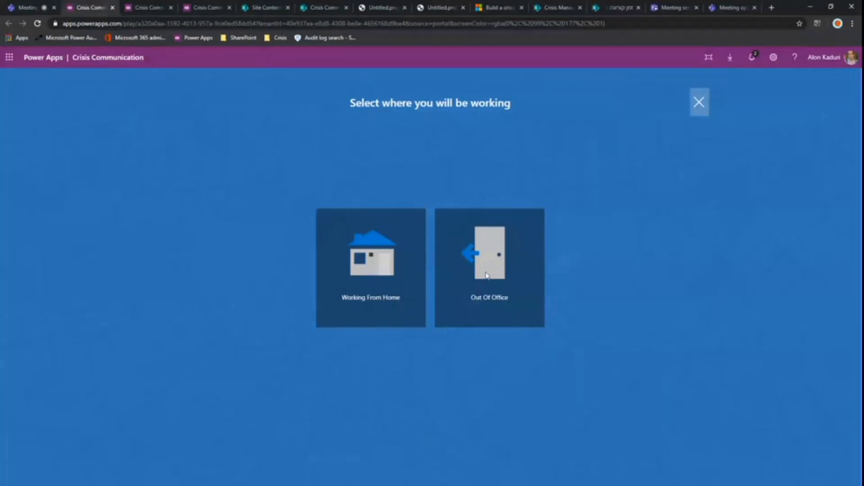
left_click(362, 257)
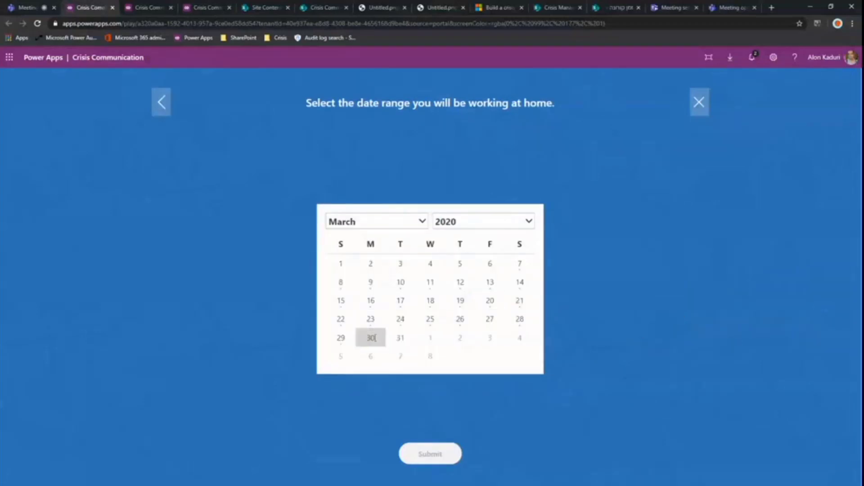
left_click(384, 339)
left_click(401, 338)
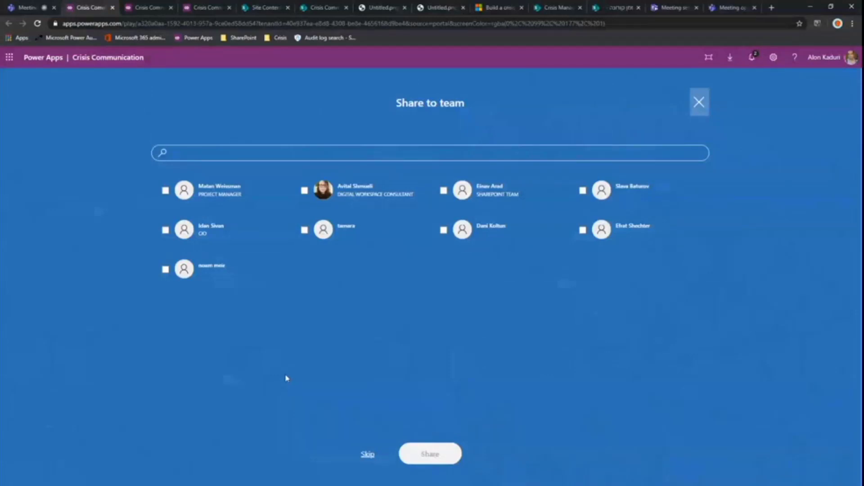
Step: Share the status with the team's digital workspace consultant and skip the email auto response
left_click(305, 191)
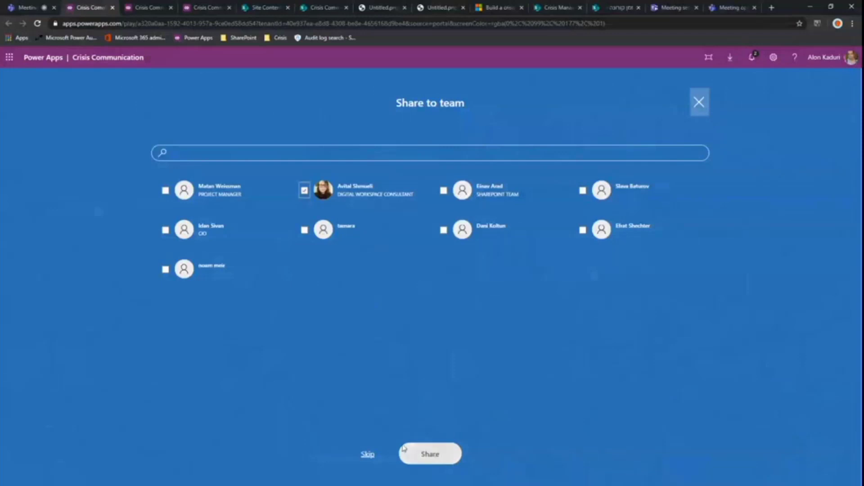
left_click(435, 456)
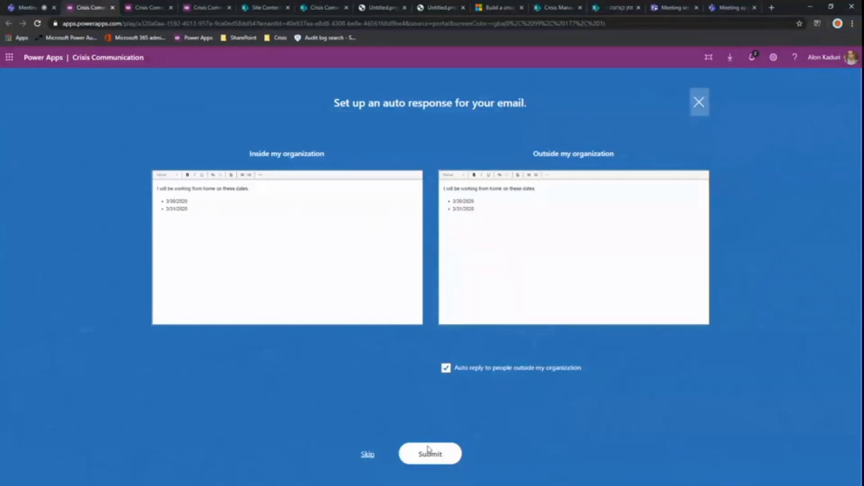
left_click(367, 454)
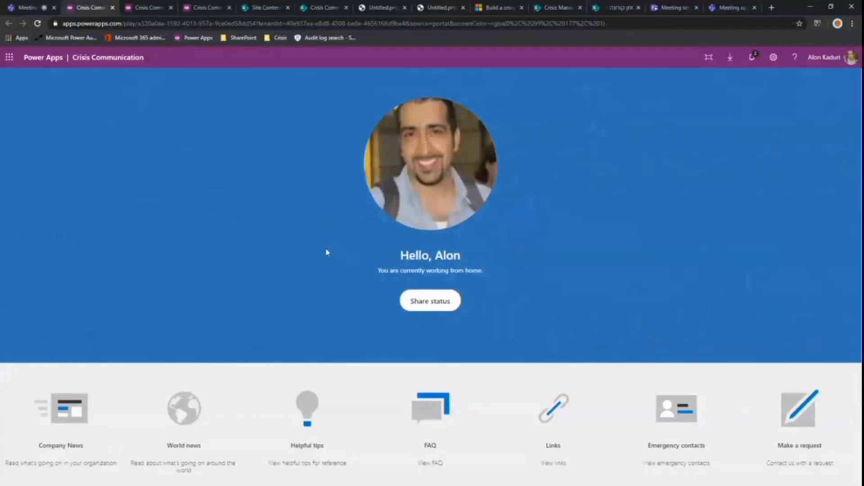
Step: Switch to the Hebrew version of the Crisis Communication app and open its request form
left_click(148, 9)
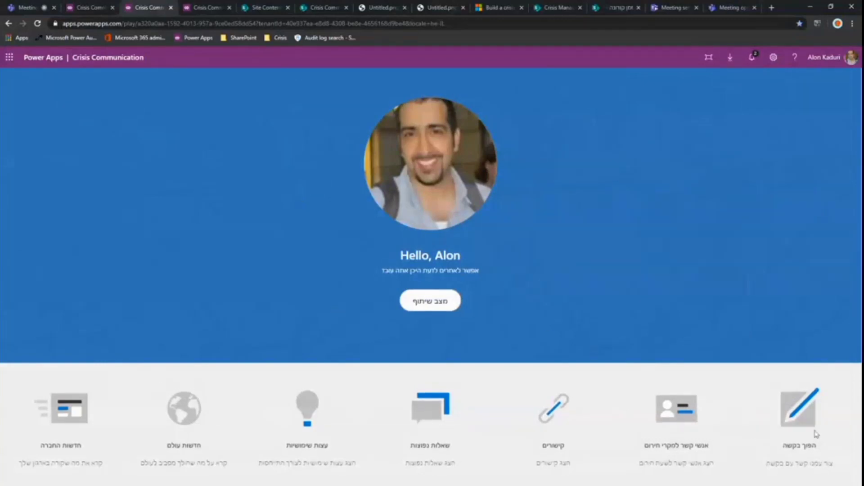
left_click(794, 409)
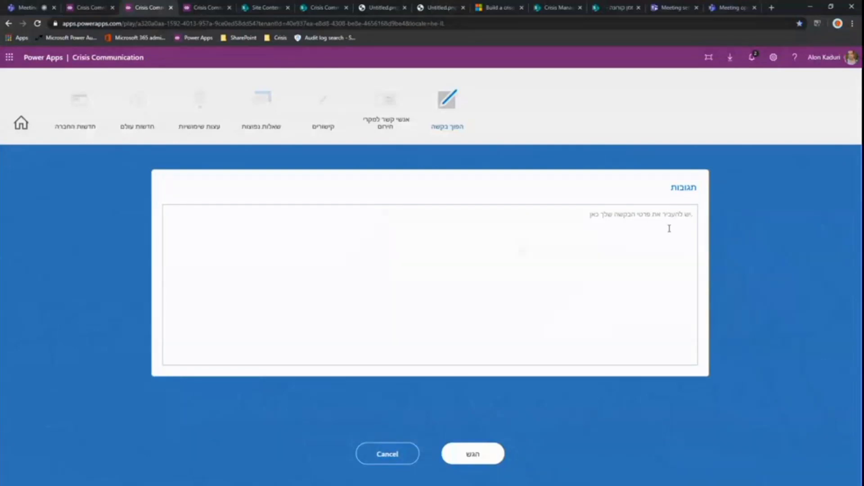
Step: Try entering "בדיקה" in the Hebrew request form's comments, clear it, and return to the home page
left_click(669, 229)
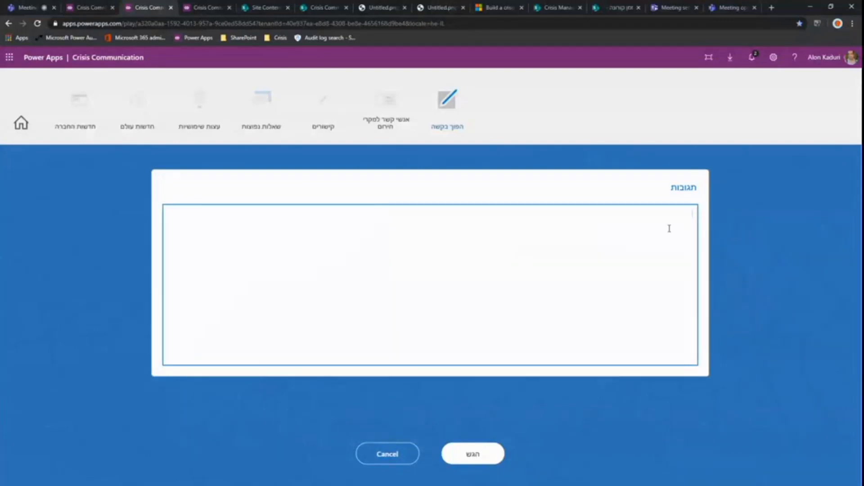
type("בדיקה")
key("BackSpace")
key("BackSpace")
key("BackSpace")
key("BackSpace")
key("BackSpace")
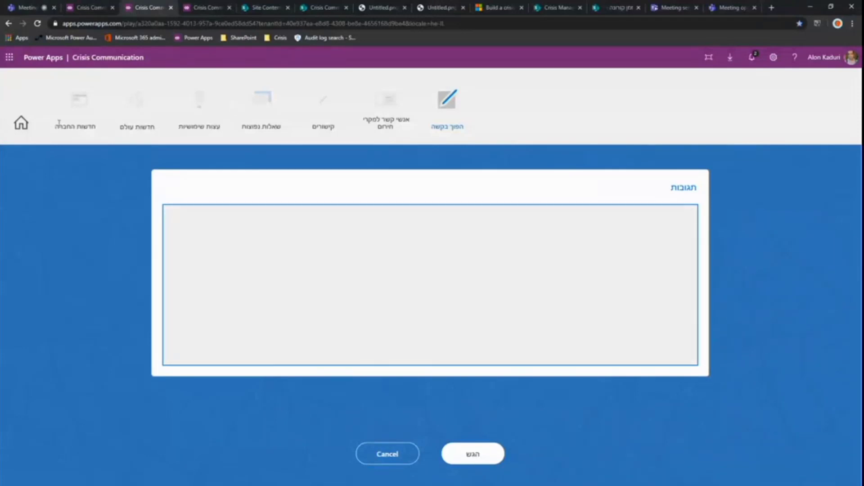
left_click(80, 106)
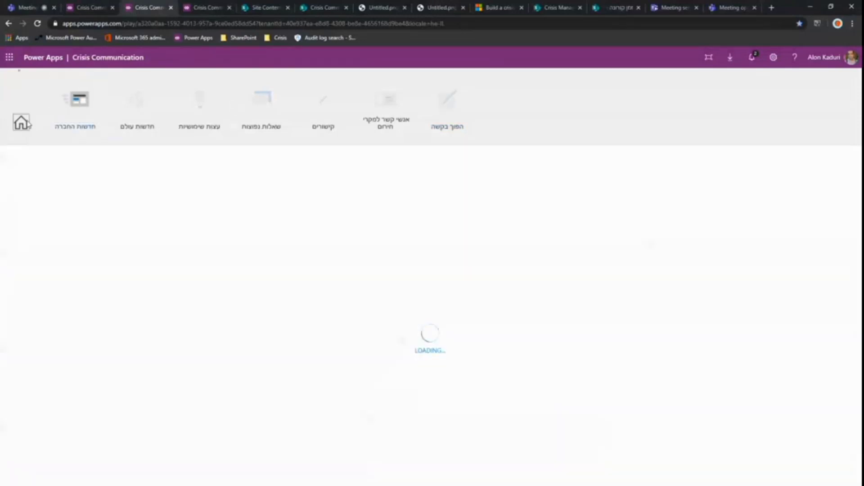
left_click(21, 122)
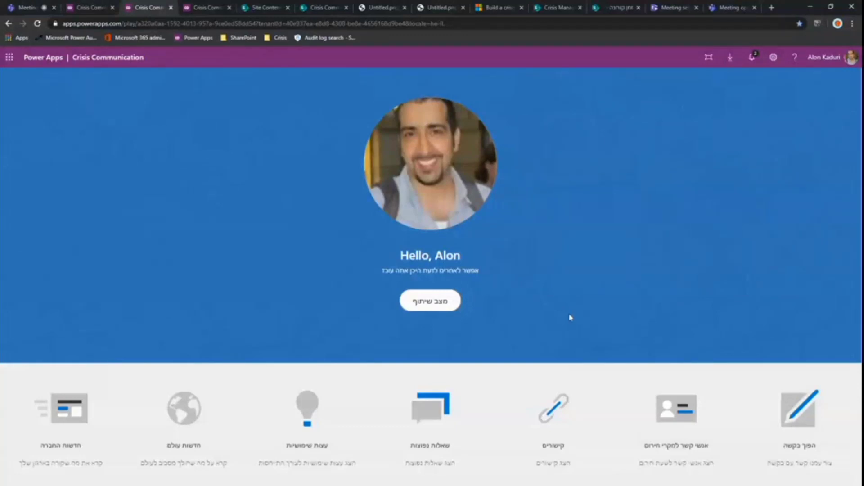
Step: View the Hebrew status-sharing options, and compare them with the two screenshots of the customized Incident Communication app
left_click(431, 302)
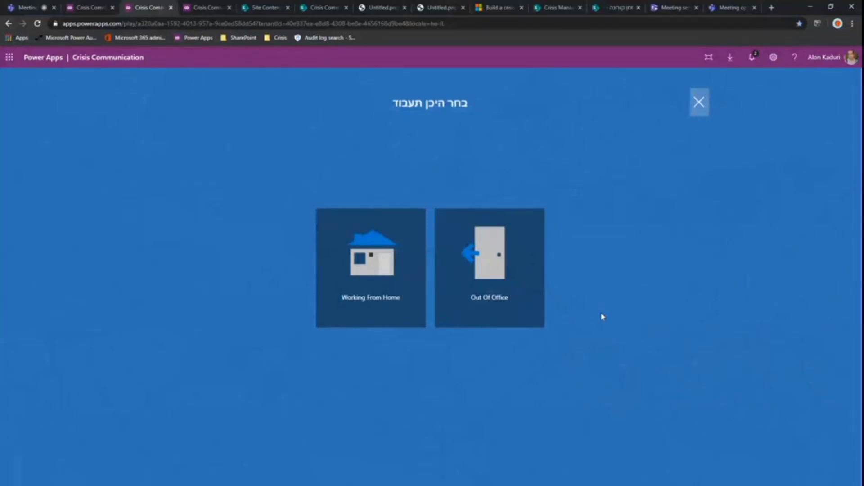
left_click(381, 12)
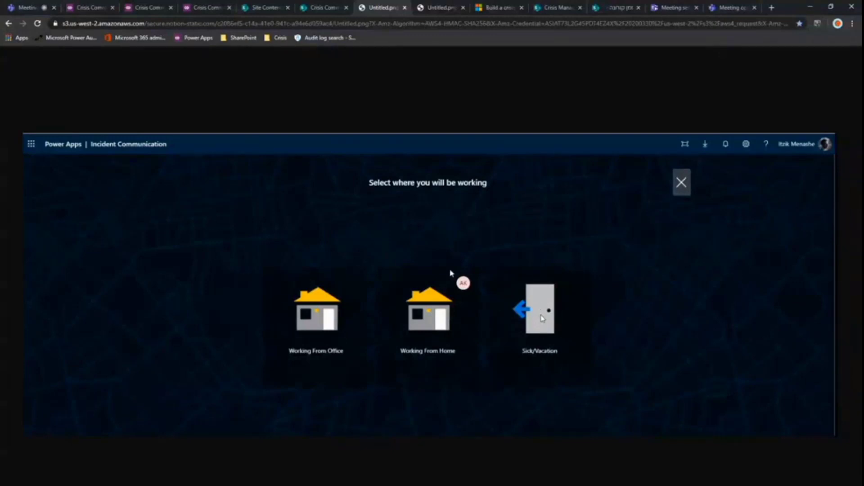
left_click(426, 11)
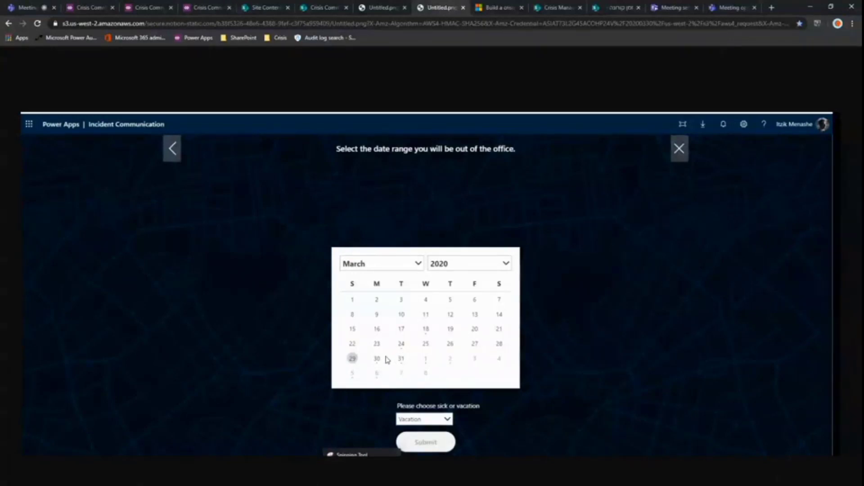
Step: In the Crisis Communication Admin app, dismiss the meeting reminder and review the Notification method options in Admin Settings
left_click(203, 8)
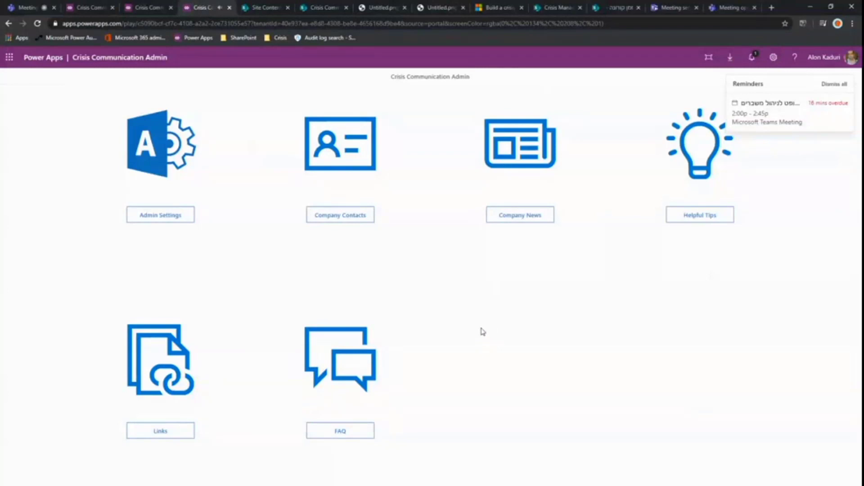
left_click(834, 86)
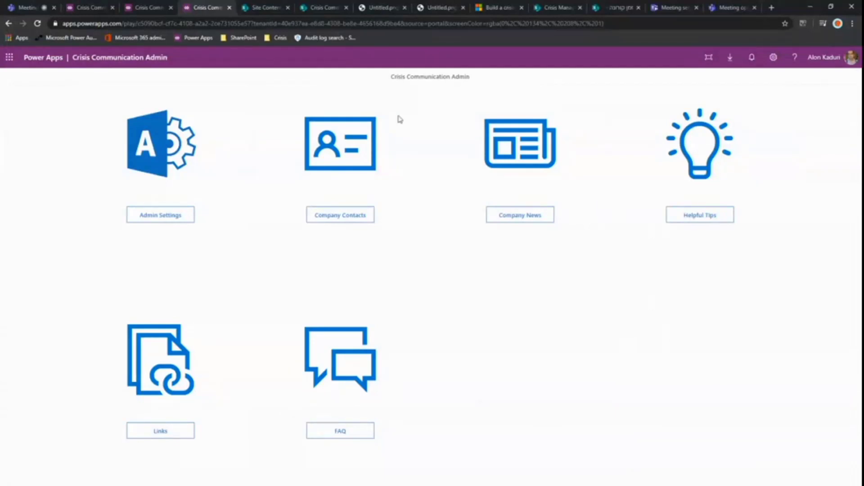
left_click(159, 219)
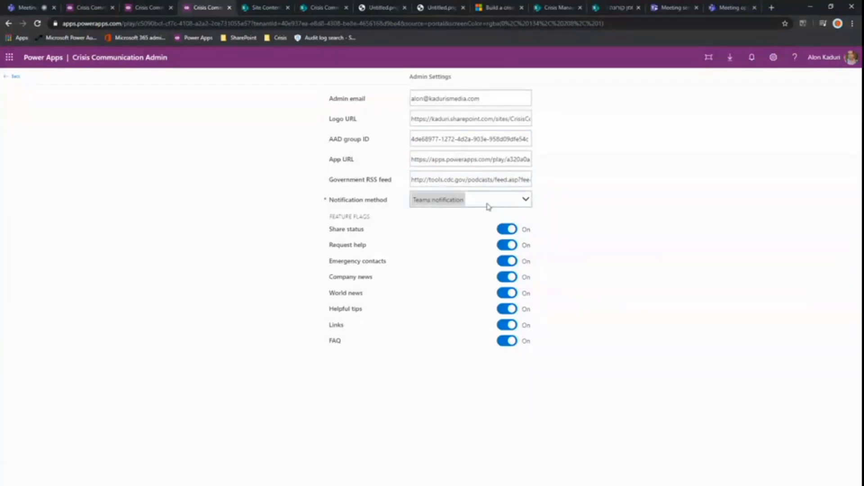
left_click(525, 199)
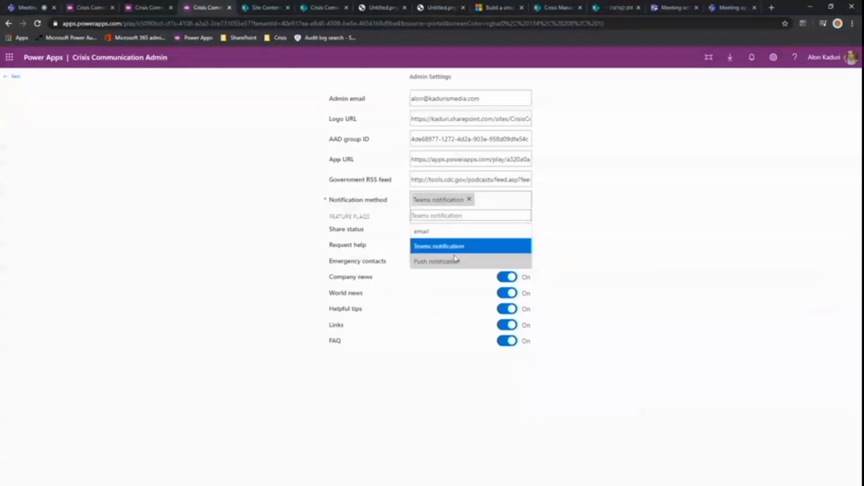
left_click(585, 231)
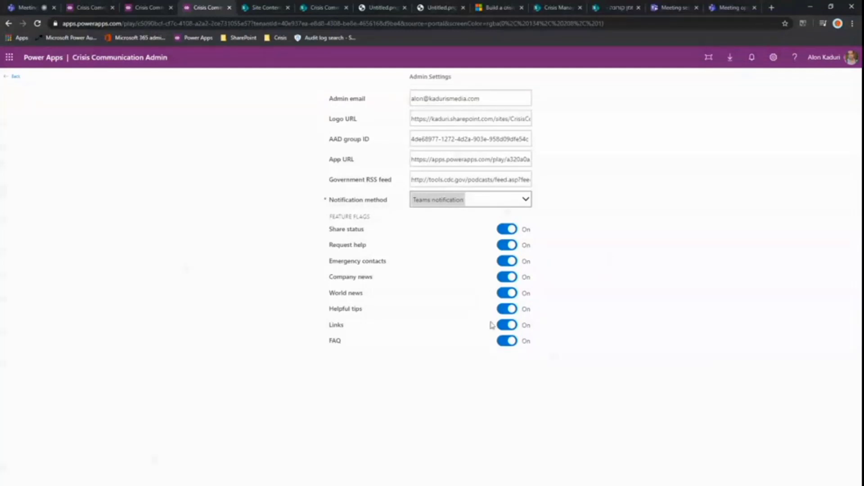
Step: Revisit the employee app's home page, and open Company Contacts in the Crisis Communication Admin app
left_click(80, 8)
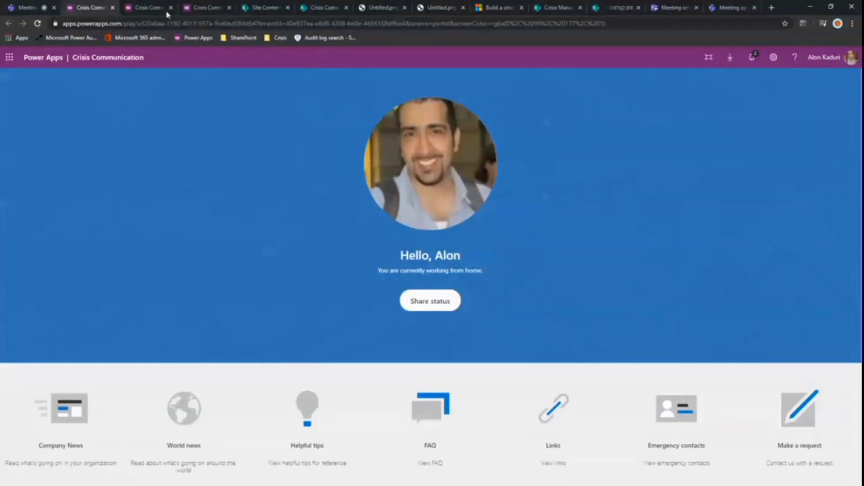
left_click(205, 8)
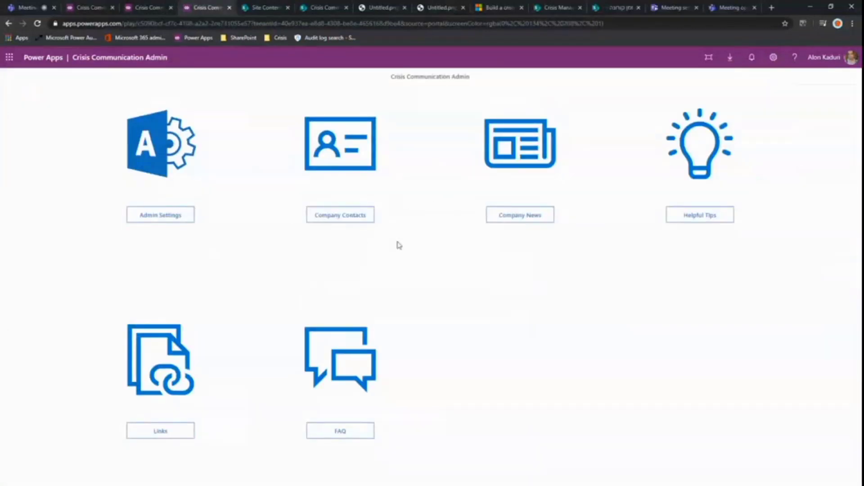
left_click(348, 217)
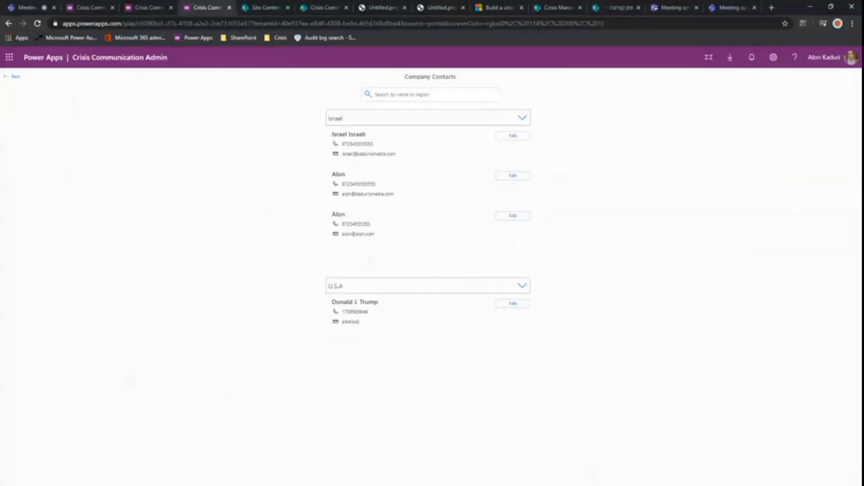
Step: View the blank form for adding a company contact, return to the admin home page, and open Company News
left_click(536, 480)
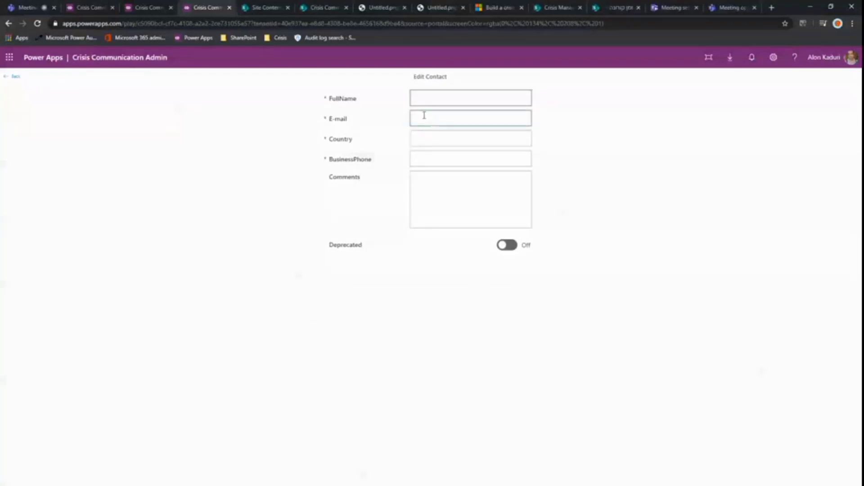
left_click(14, 76)
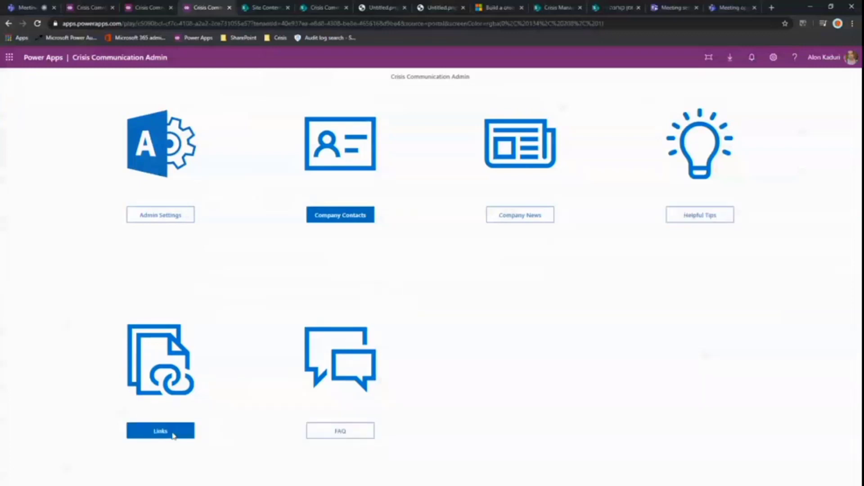
left_click(523, 221)
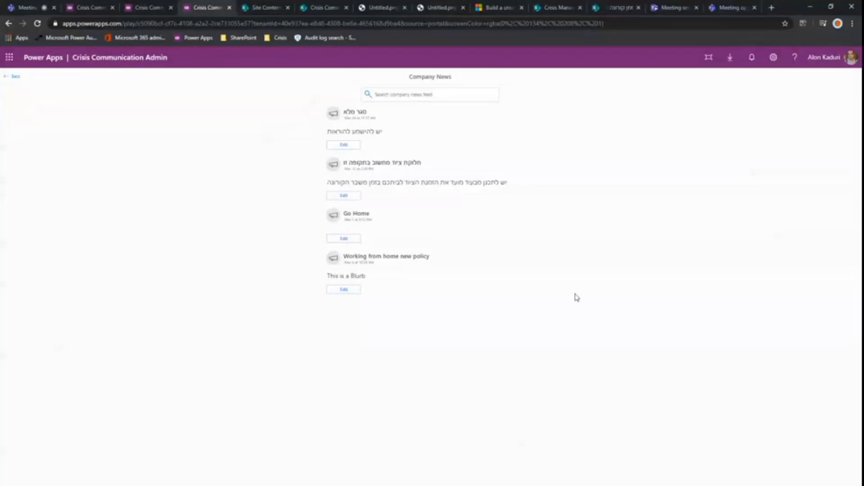
Step: Switch to the Crisis Communication employee app and open the Make a request form with its comments ready for entry
left_click(90, 14)
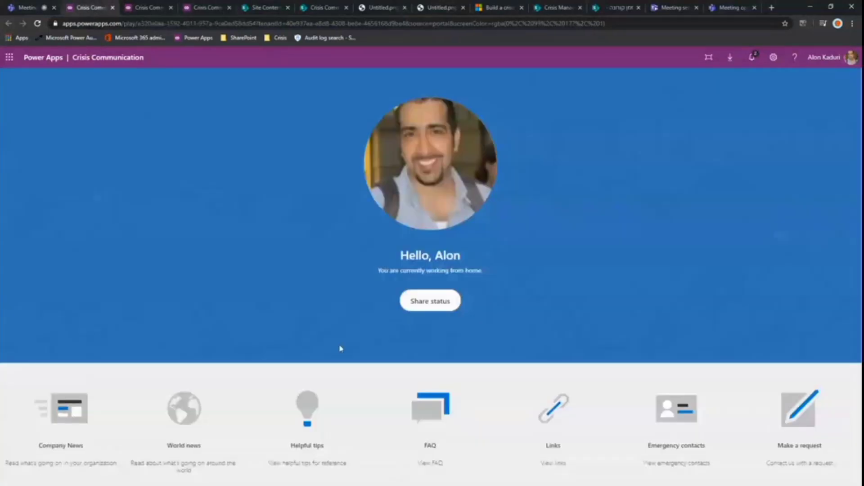
left_click(804, 418)
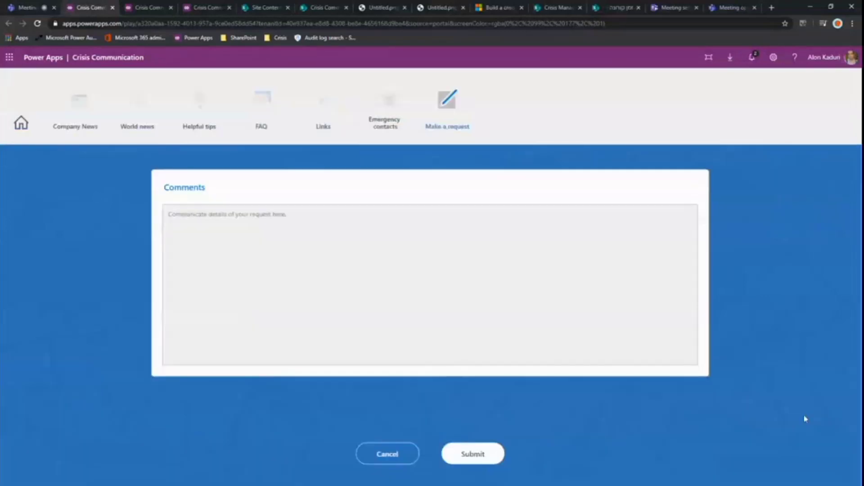
left_click(265, 215)
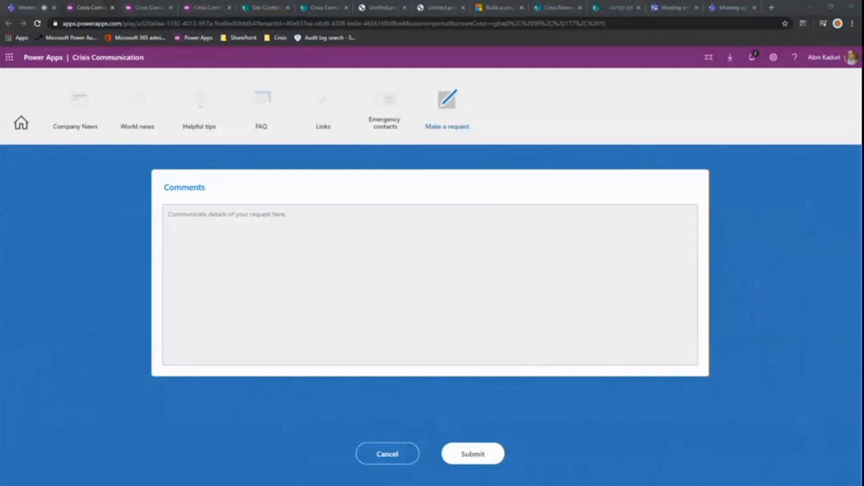
Step: In Microsoft Teams, review the request notifications in the Crisis management team's General channel, and return to the request form
left_click_drag(863, 101, 525, 82)
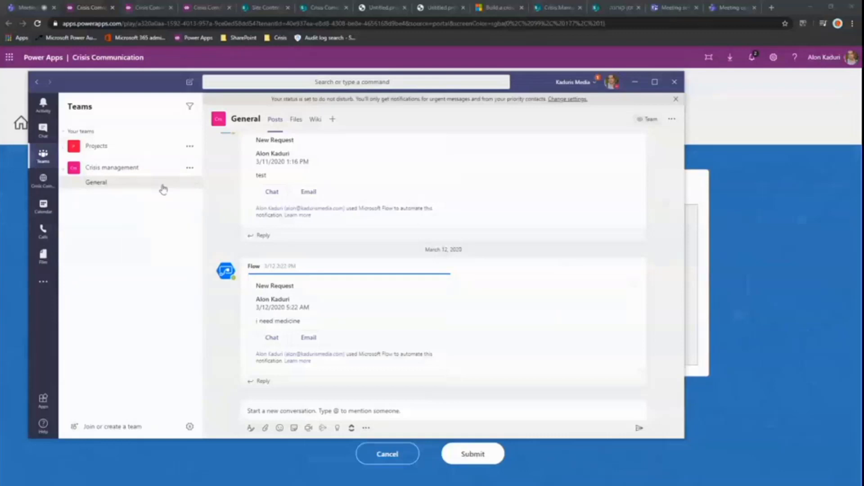
left_click(190, 168)
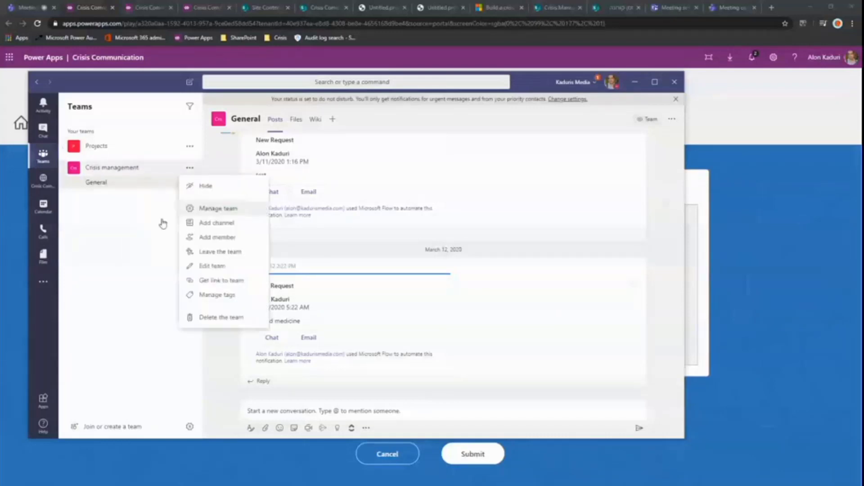
left_click(163, 223)
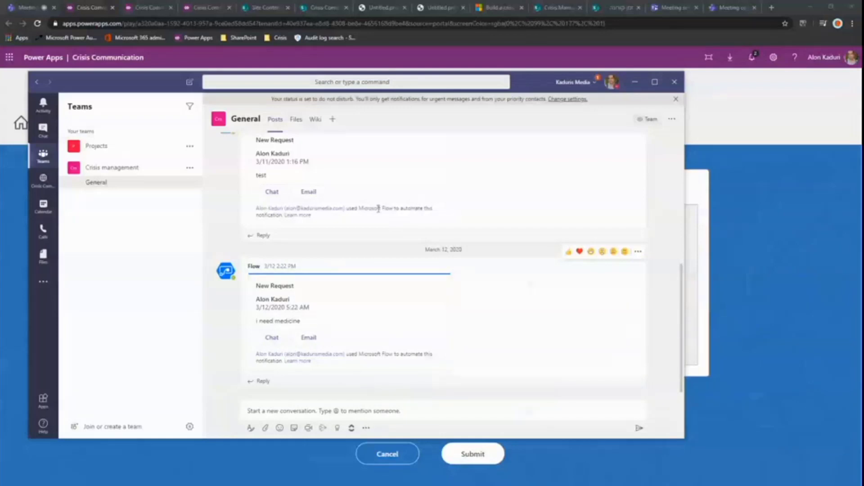
scroll(378, 208, "up", 1)
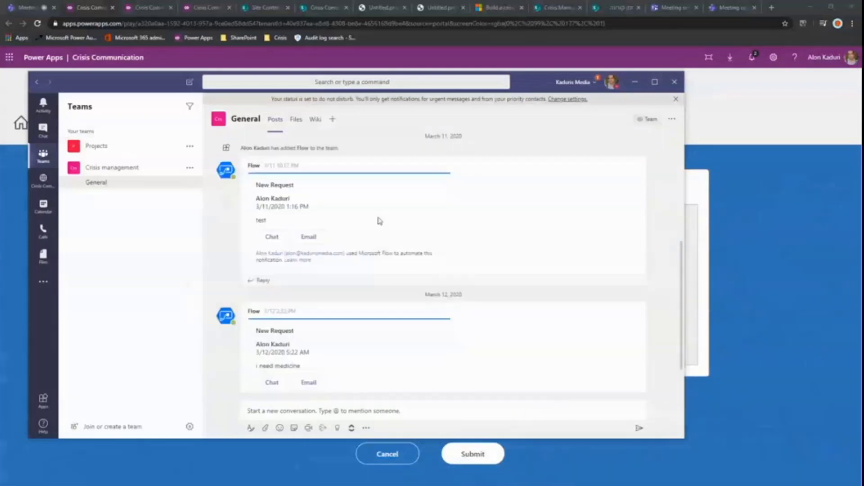
scroll(380, 221, "down", 1)
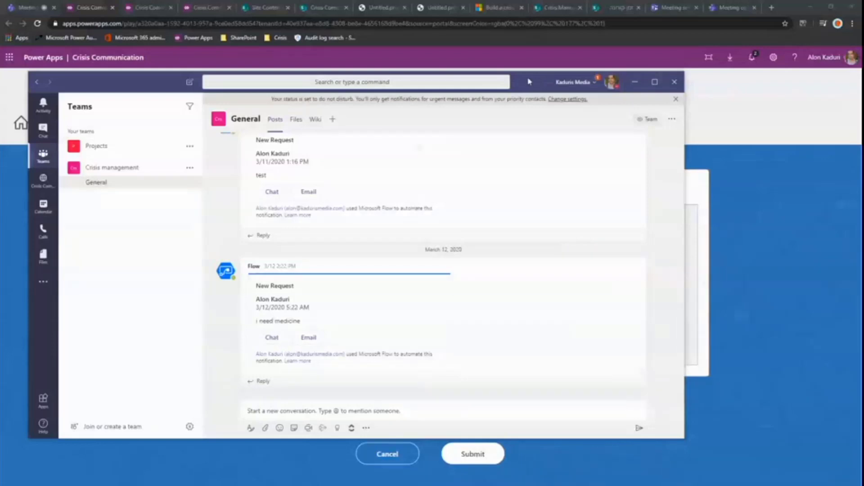
left_click_drag(529, 81, 863, 103)
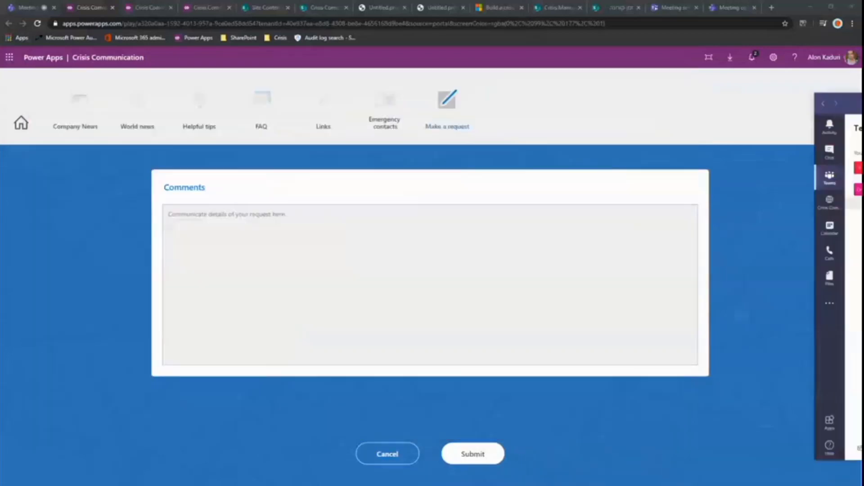
left_click(348, 218)
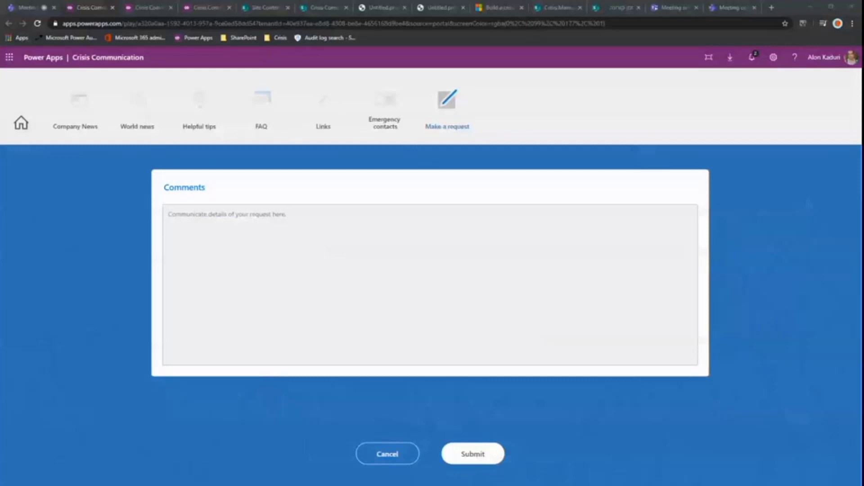
Step: In the admin app, draft a news update titled "סגר כללי" with details "שימו לב מהיום סגר" and blurb "סגר כללי היום בשעה 17:00"
left_click(215, 11)
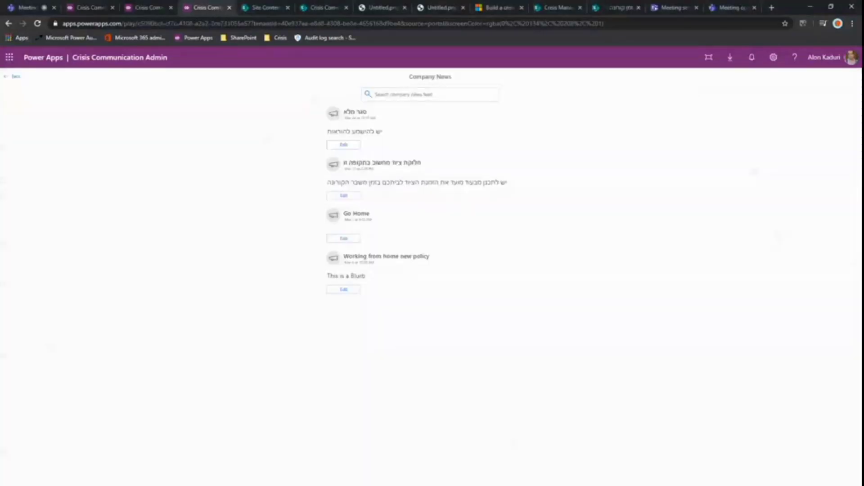
left_click(344, 290)
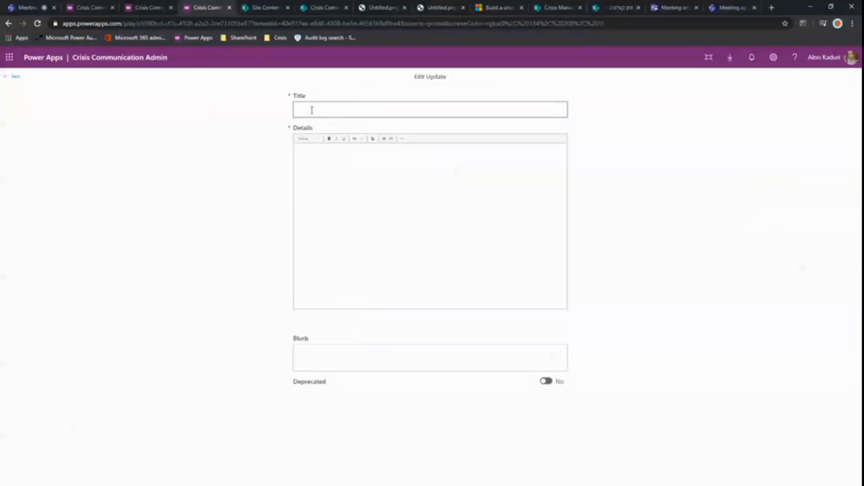
type("עדכון כללי")
left_click(328, 155)
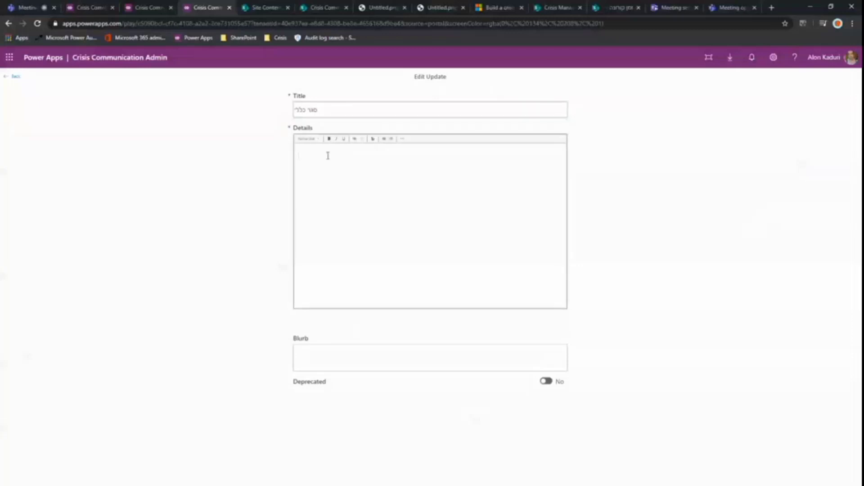
type("שלום לכולם")
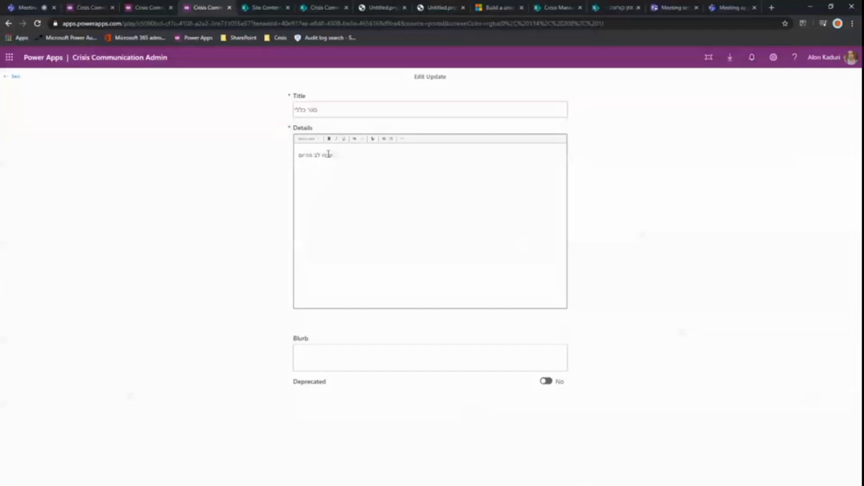
type(" סגר")
left_click(354, 355)
type("סגר")
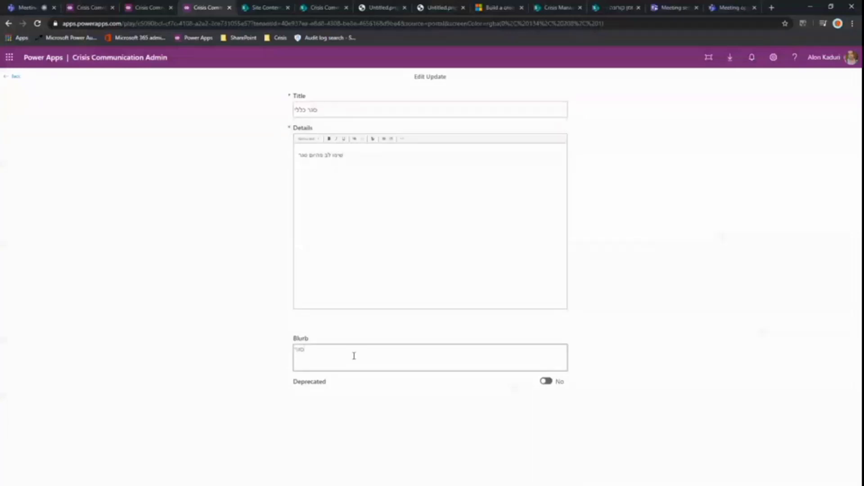
type(" כללי היום בשעה 17:00")
Step: View Company News in the employee app, and leave the unsaved update in the admin app for its home page
left_click(90, 8)
left_click(66, 108)
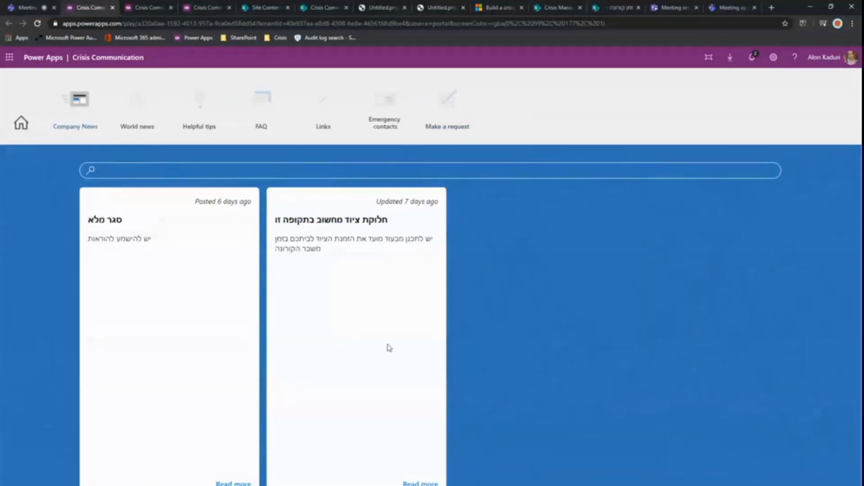
left_click(203, 11)
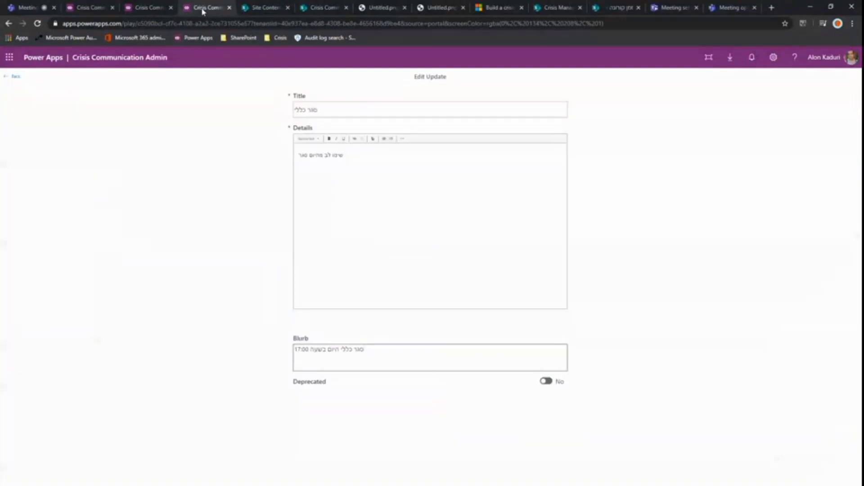
left_click(9, 82)
left_click(9, 81)
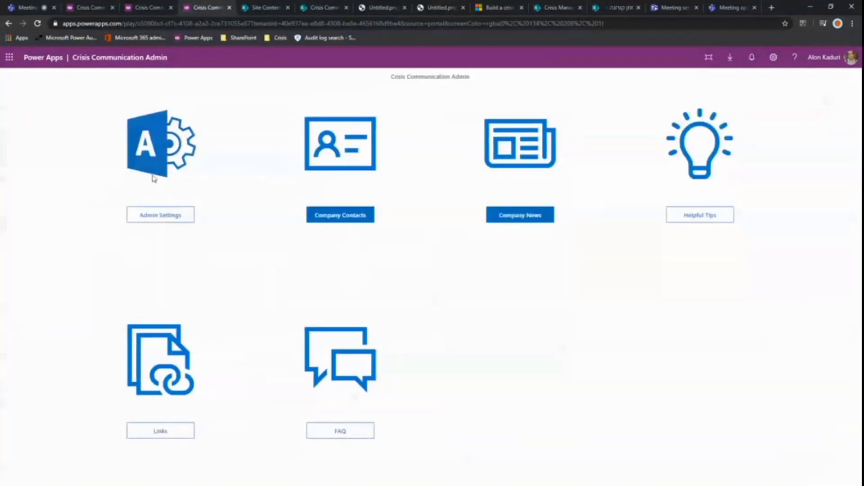
Step: Open Admin Settings and review the Notification method options, keeping Teams notification selected
left_click(161, 216)
left_click(525, 200)
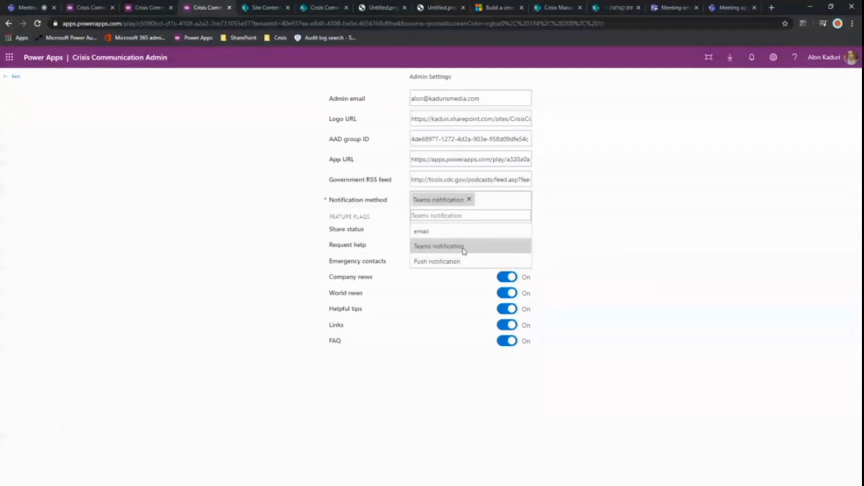
left_click(668, 263)
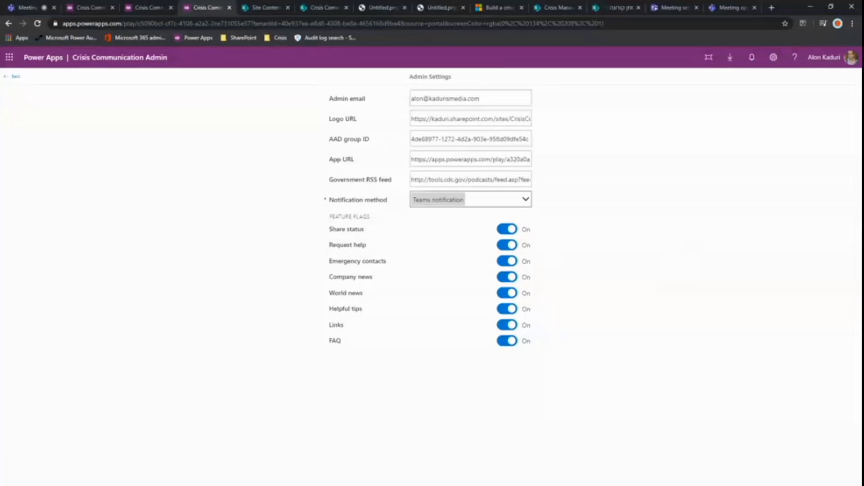
Step: In Microsoft Teams, review the news update messages in the Flow chat, and view the embedded Crisis Communication app
key("alt+Tab")
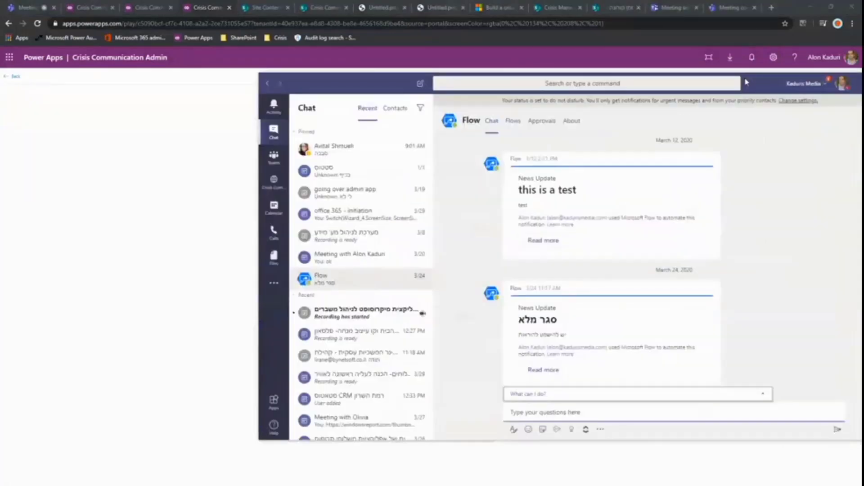
left_click_drag(746, 82, 560, 89)
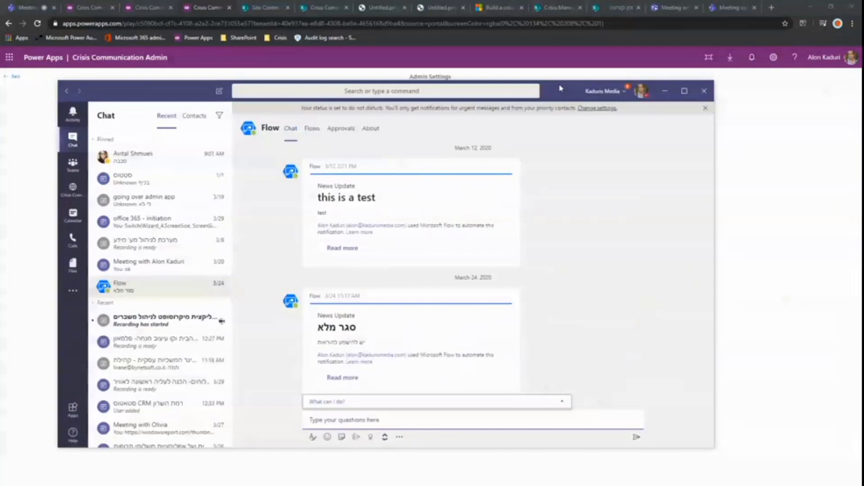
left_click(120, 288)
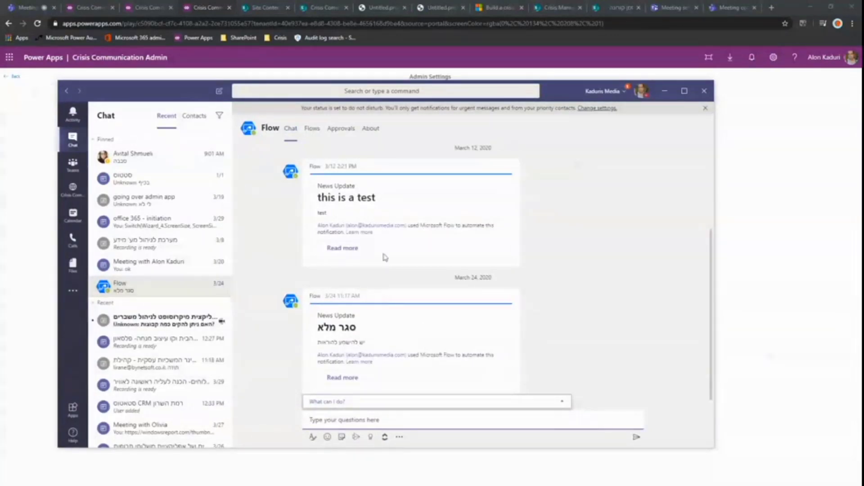
scroll(383, 252, "up", 3)
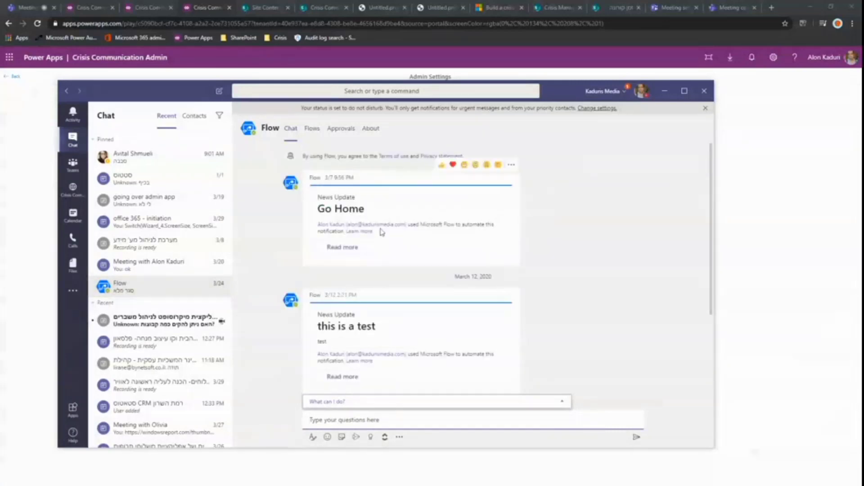
scroll(380, 234, "down", 3)
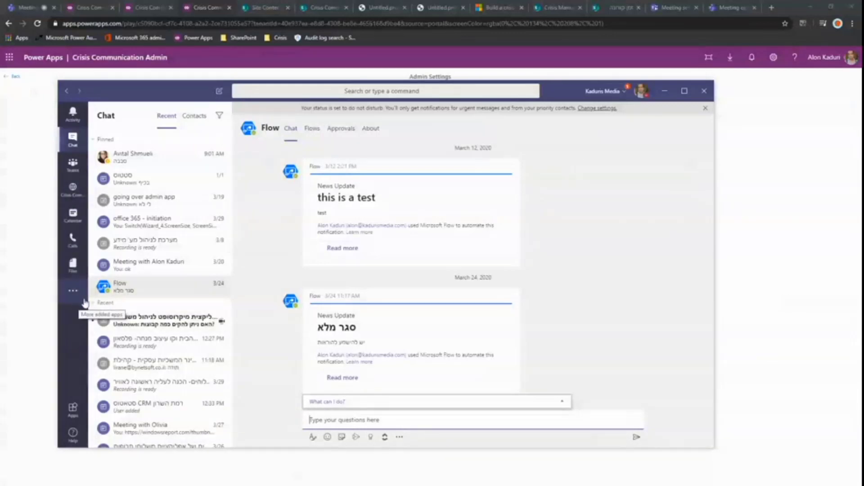
left_click(74, 191)
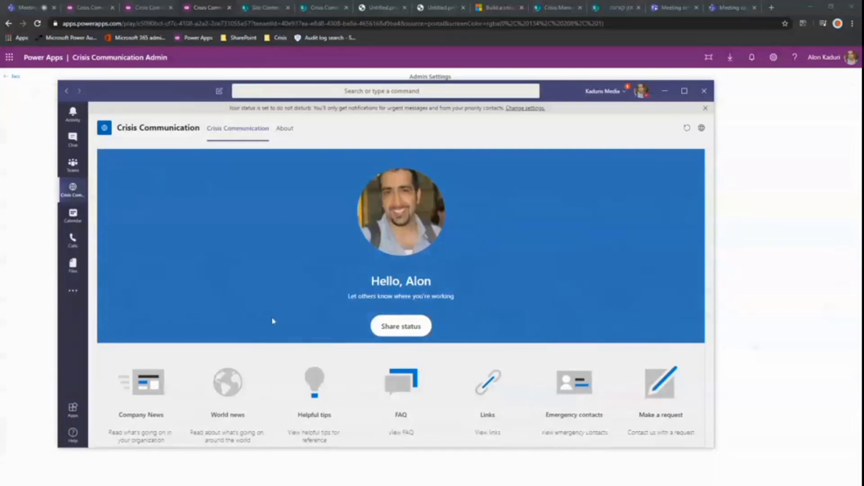
left_click(73, 168)
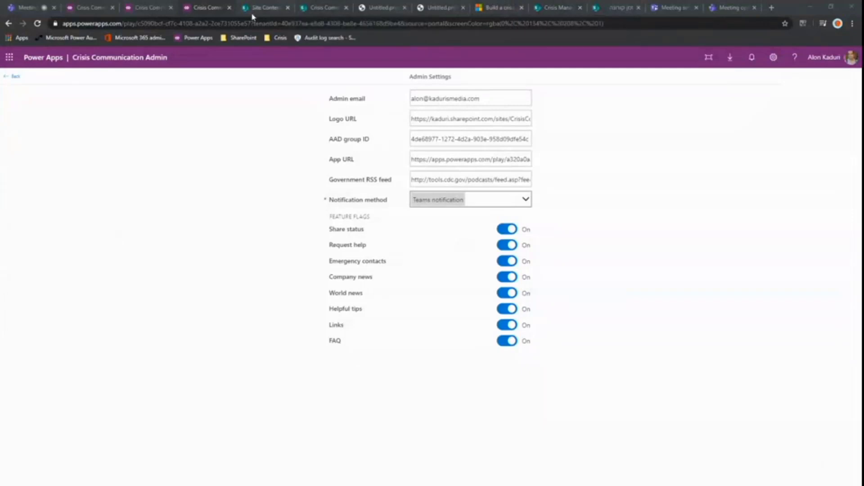
Step: In SharePoint, dismiss the meeting reminder and review the Crisis Communication App site's contents and its CI_Employee Status list
left_click(268, 9)
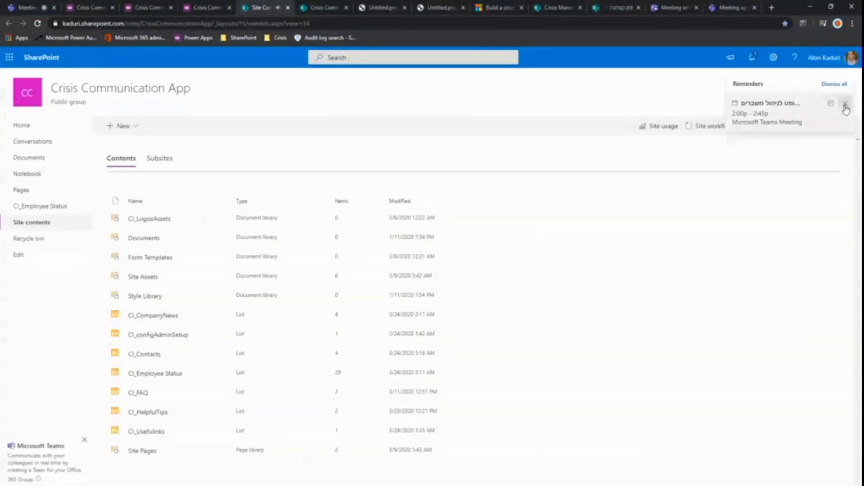
left_click(845, 108)
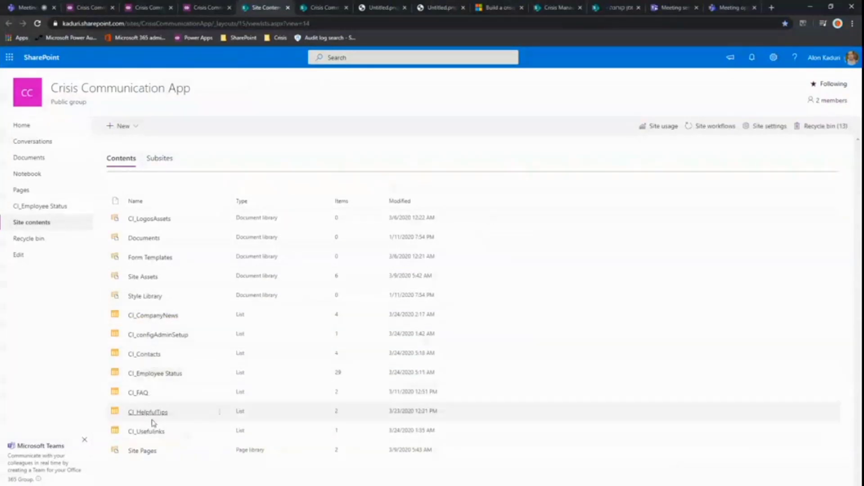
left_click(324, 9)
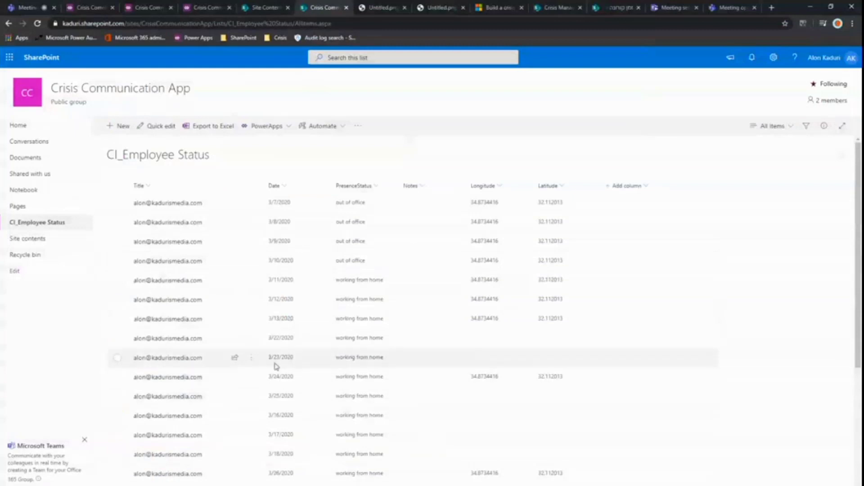
scroll(275, 334, "down", 3)
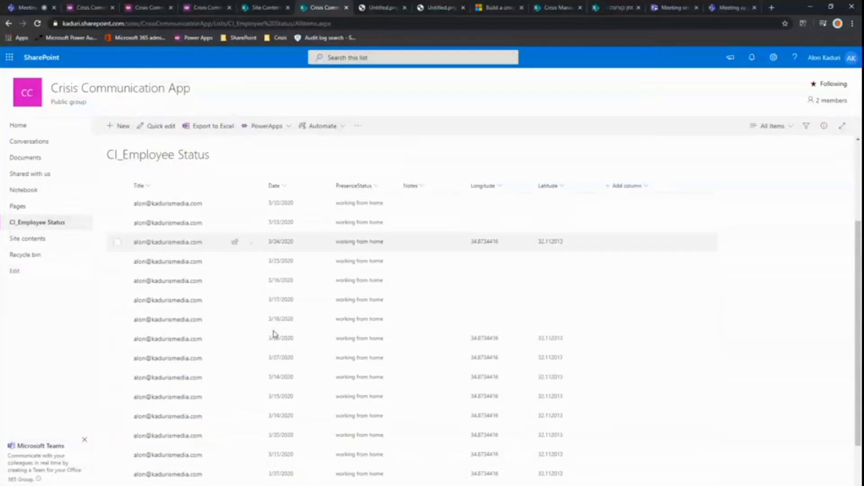
scroll(274, 335, "up", 2)
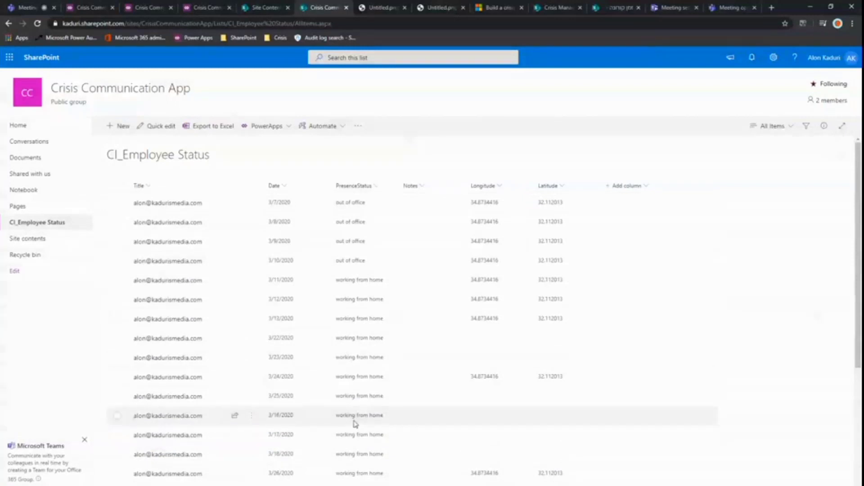
Step: Review the date, presence status, longitude and latitude entries throughout the CI_Employee Status list
scroll(355, 424, "down", 3)
scroll(353, 403, "up", 1)
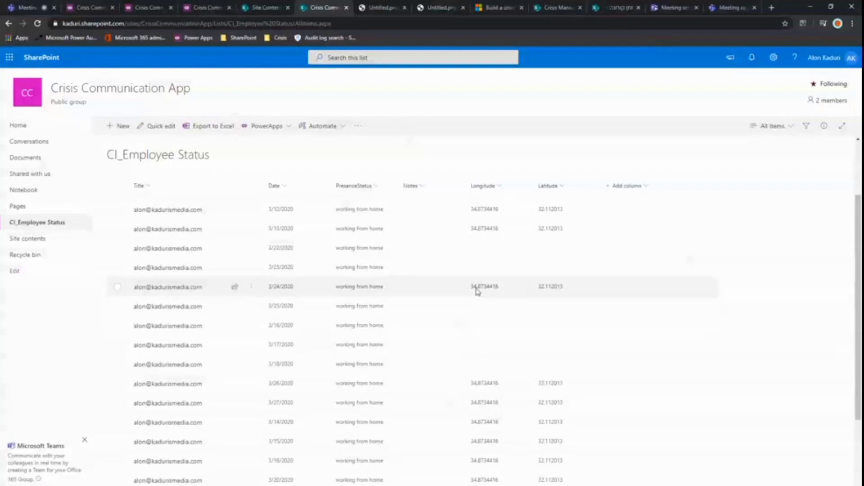
scroll(227, 375, "down", 2)
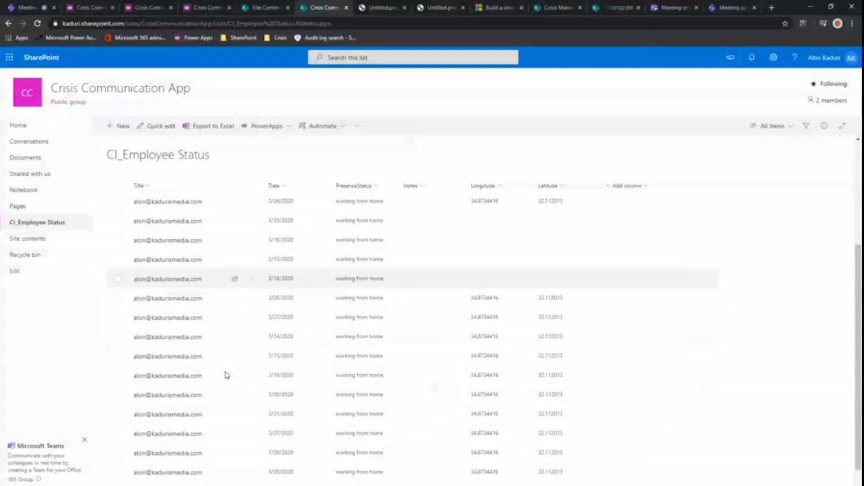
scroll(226, 375, "down", 2)
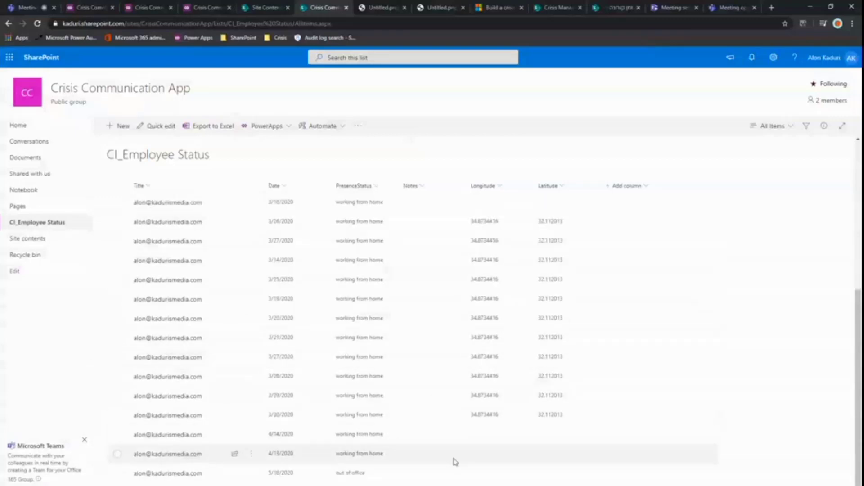
scroll(419, 353, "up", 5)
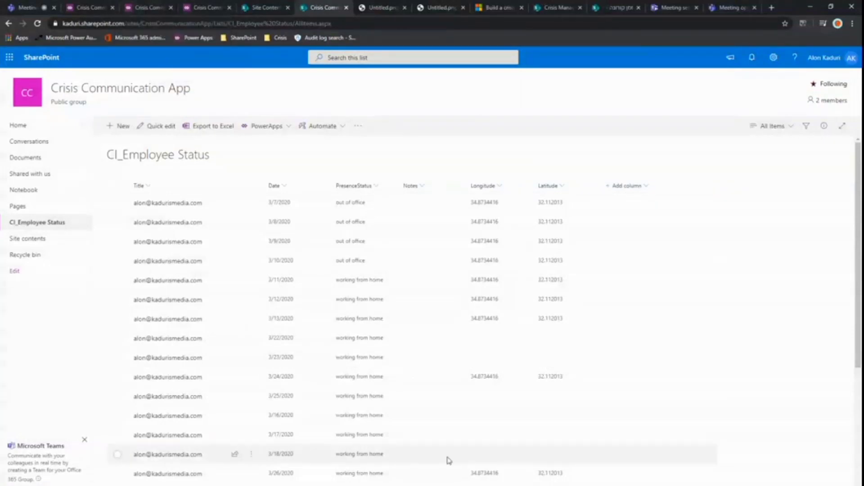
Step: Switch to the PowerPoint presentation and resume the slide show, advancing to the Crisis Management Site - Background slide
mouse_move(668, 485)
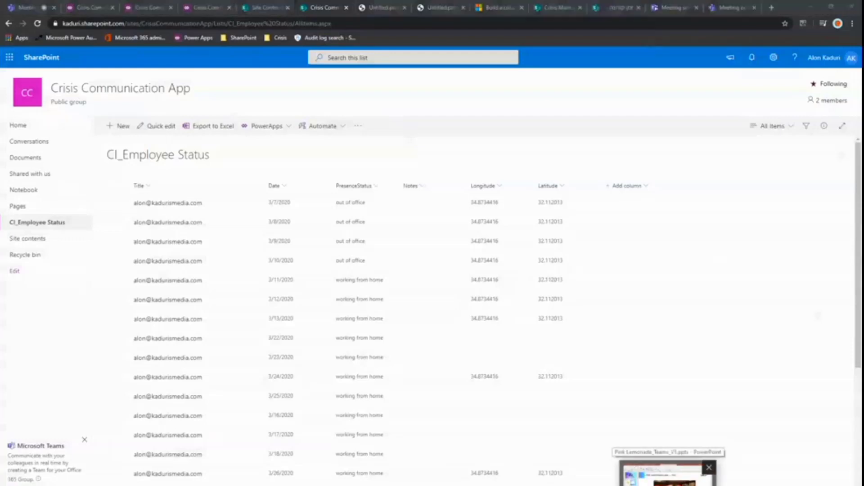
left_click(666, 475)
key("shift+F5")
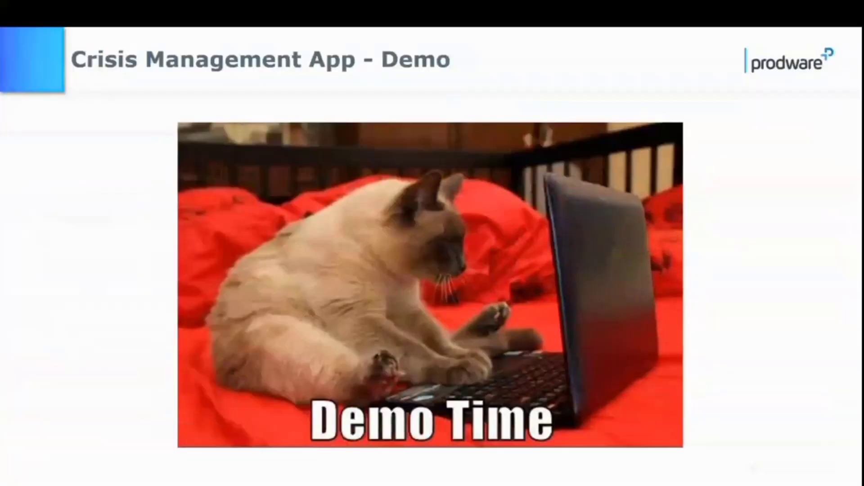
left_click(413, 392)
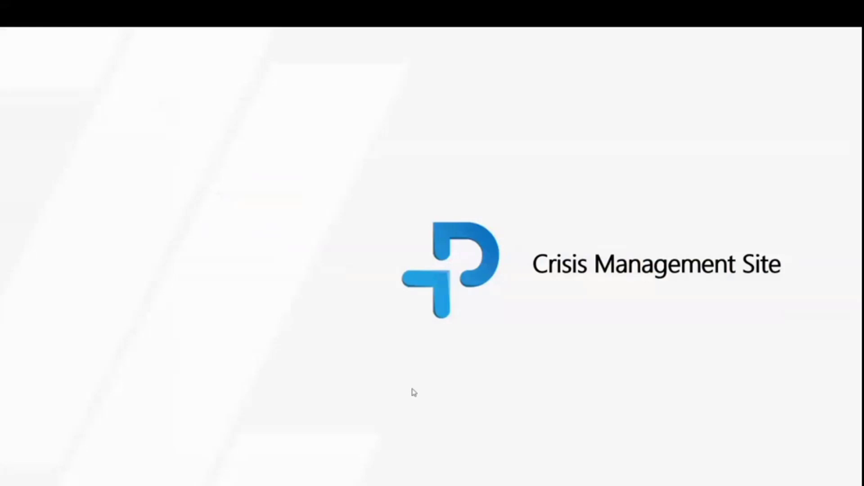
left_click(413, 393)
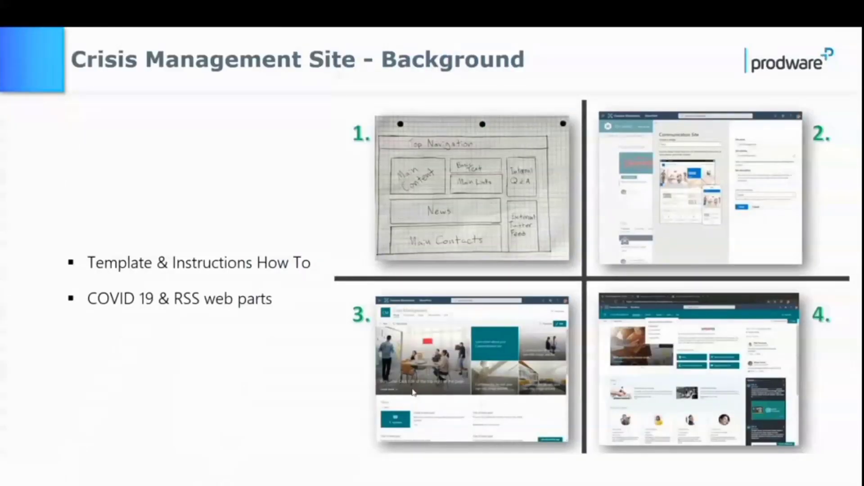
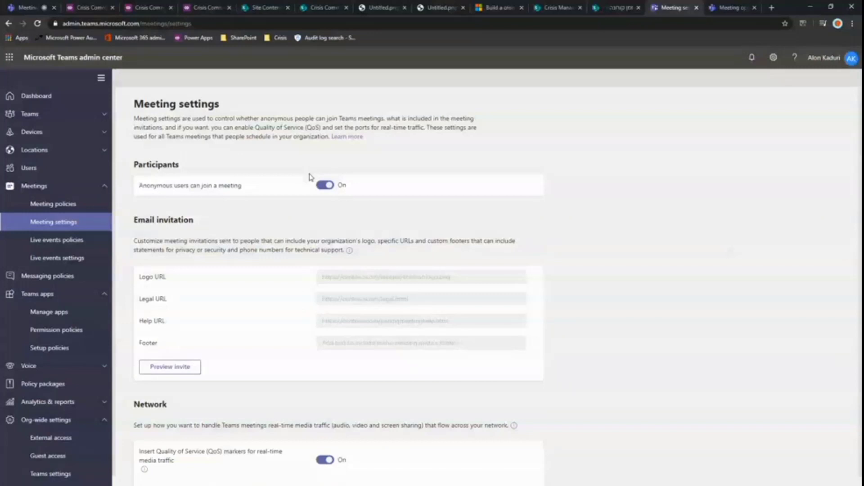
Step: In the Microsoft Teams admin center, review the Meeting settings page and open the organization-wide External access settings
scroll(293, 312, "down", 1)
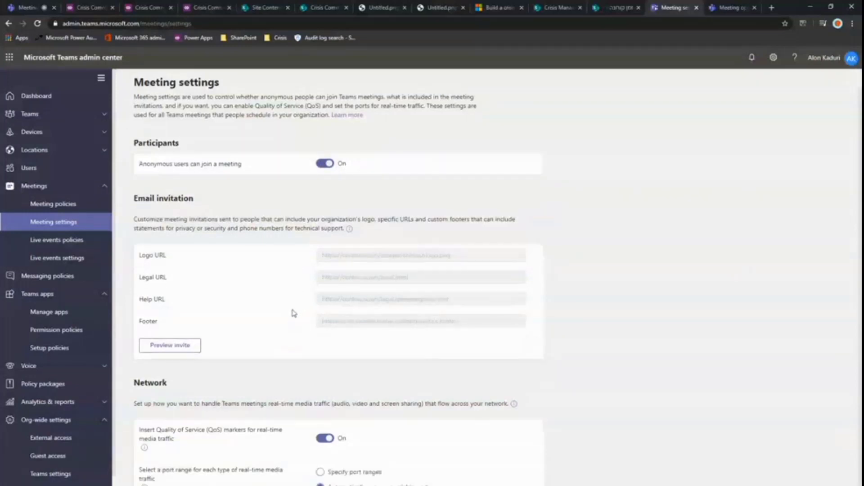
scroll(294, 312, "down", 1)
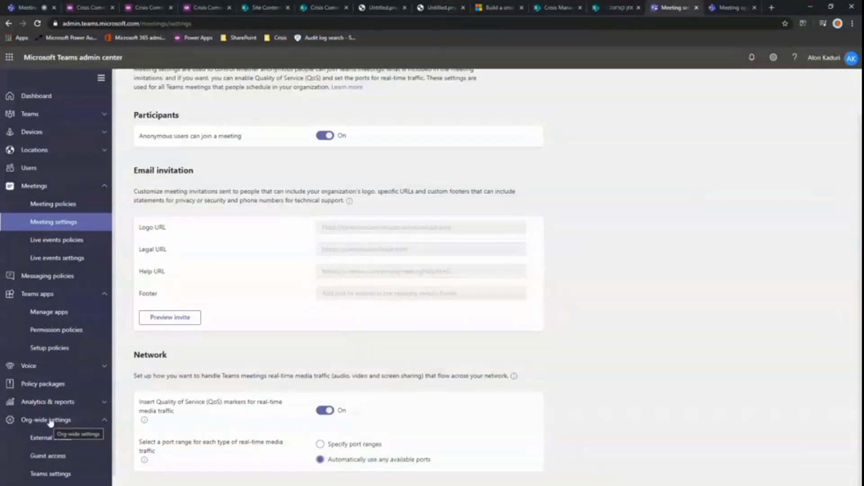
scroll(61, 421, "down", 1)
left_click(44, 392)
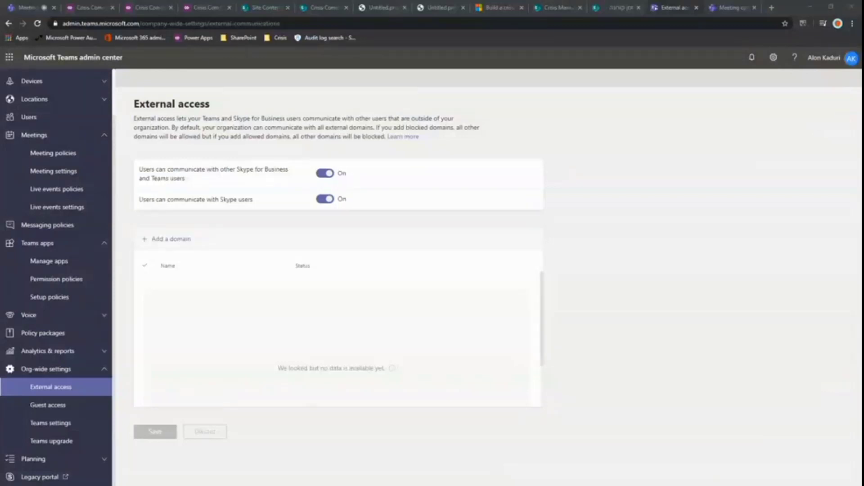
Step: Bring the Microsoft Teams window over the admin center, look through the recent chats for external contacts, and move the window away
key("alt+Tab")
left_click_drag(863, 76, 599, 80)
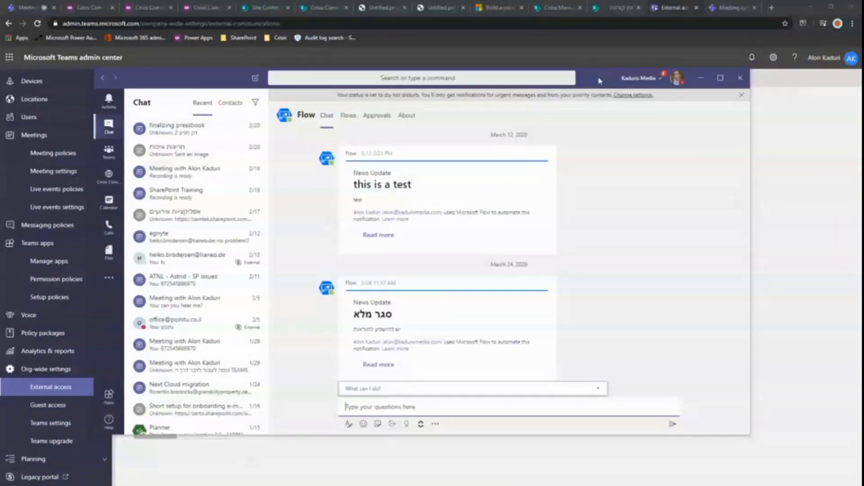
scroll(218, 340, "down", 5)
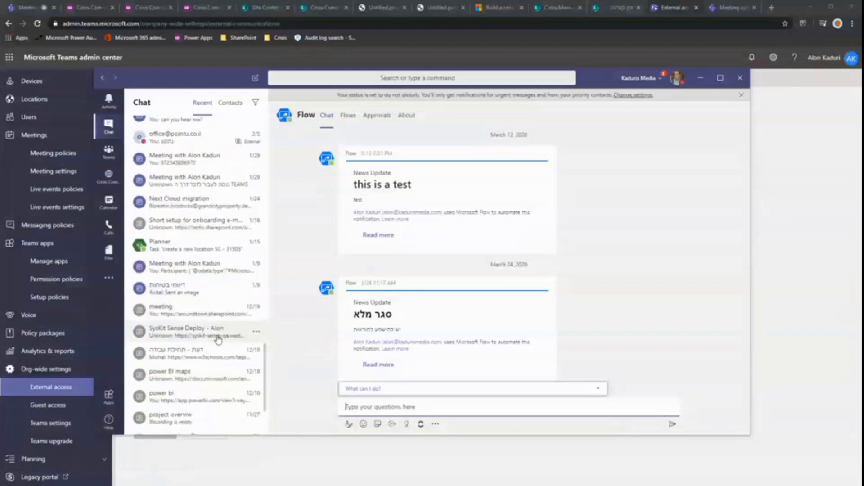
scroll(219, 338, "up", 5)
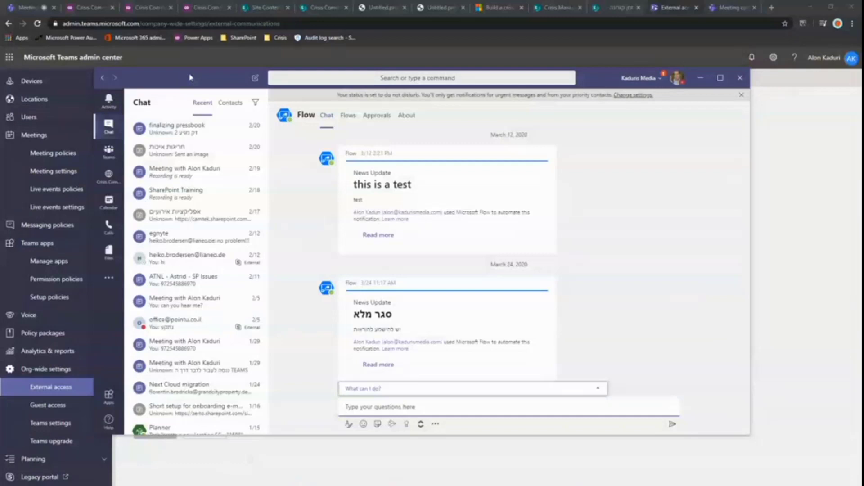
left_click_drag(190, 77, 860, 130)
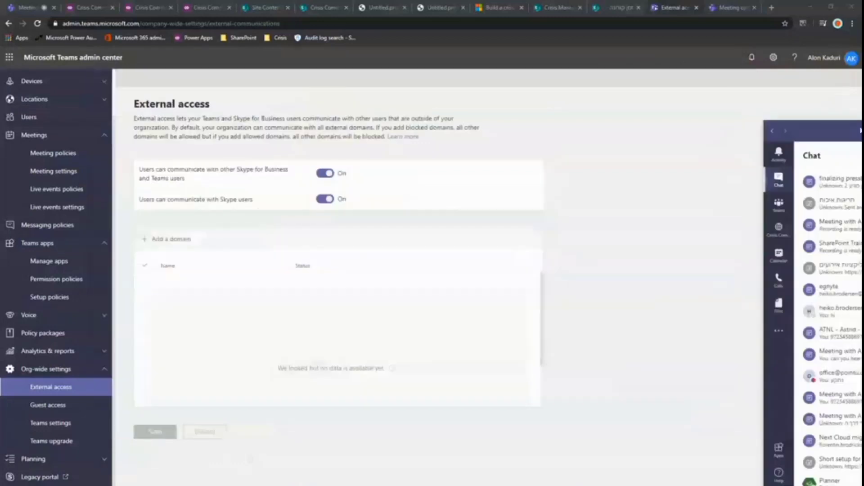
key("alt+Tab")
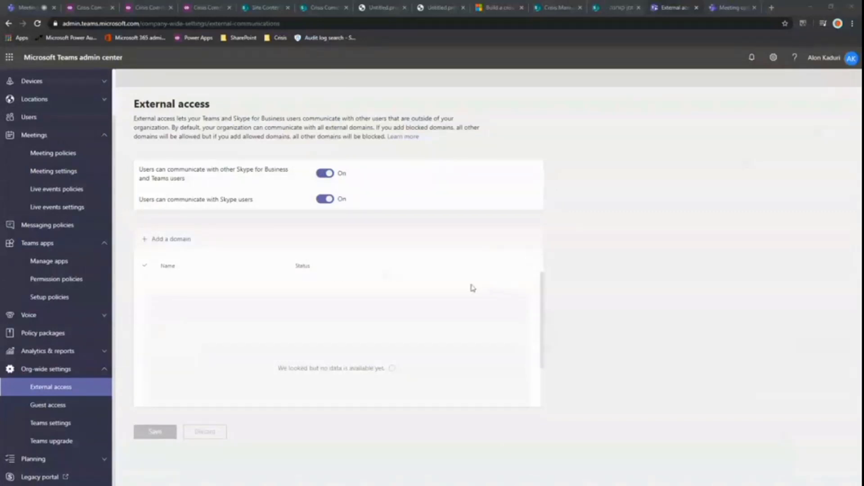
Step: Open the organization-wide Guest access settings and review the calling, meeting and messaging options for guests
left_click(61, 411)
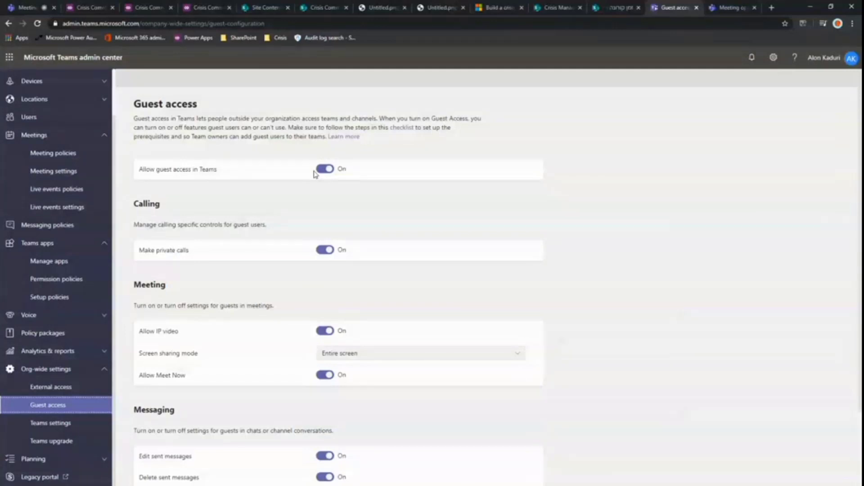
scroll(316, 180, "down", 3)
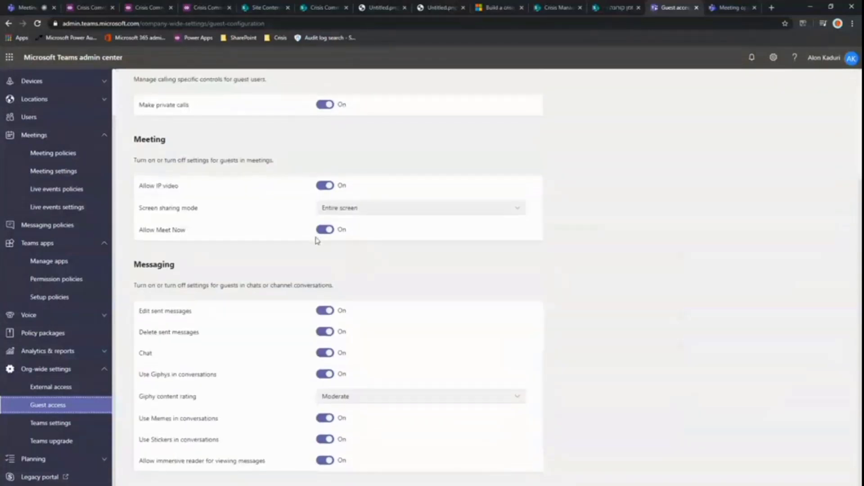
scroll(315, 239, "up", 3)
scroll(318, 216, "up", 1)
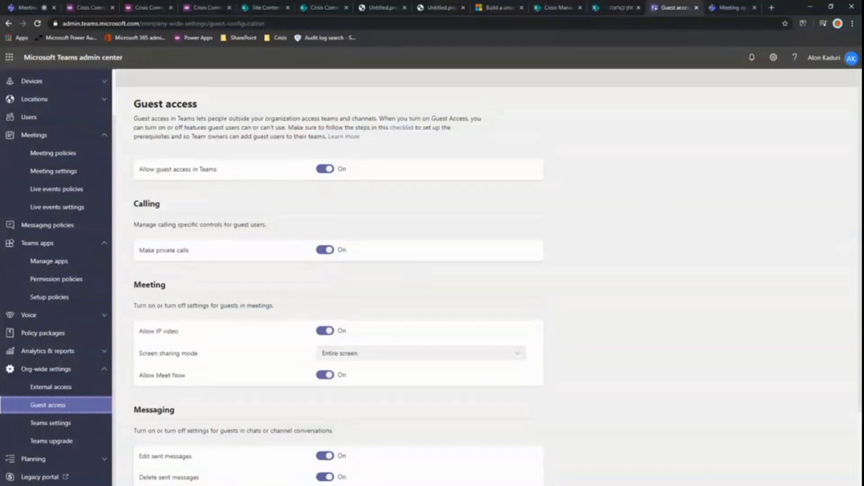
Step: Bring the Microsoft Teams window back into view and look through the pinned and recent chats
left_click_drag(863, 81, 567, 95)
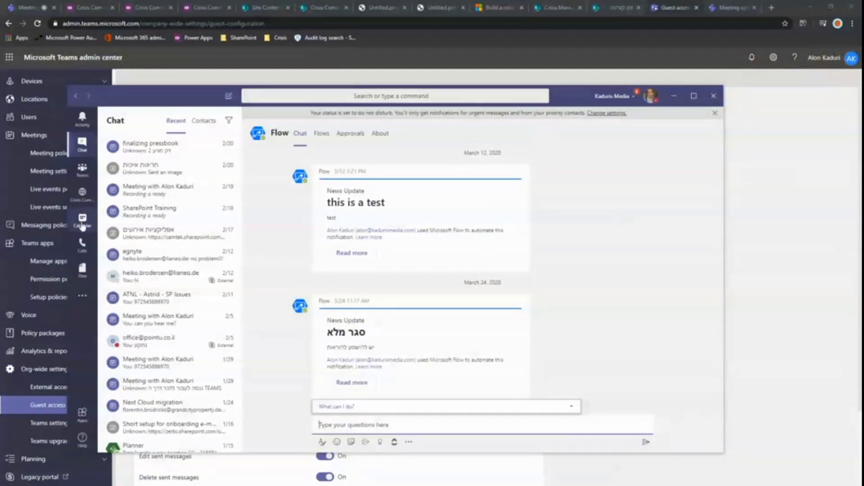
left_click(82, 165)
left_click(81, 144)
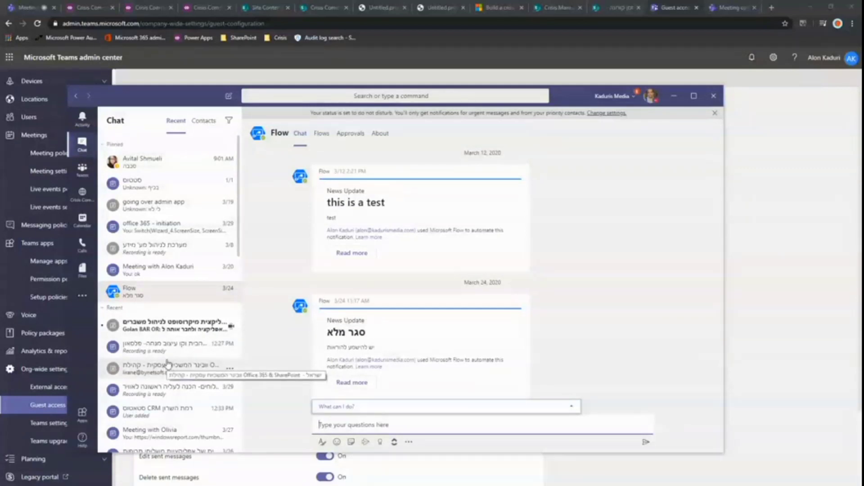
scroll(168, 364, "down", 10)
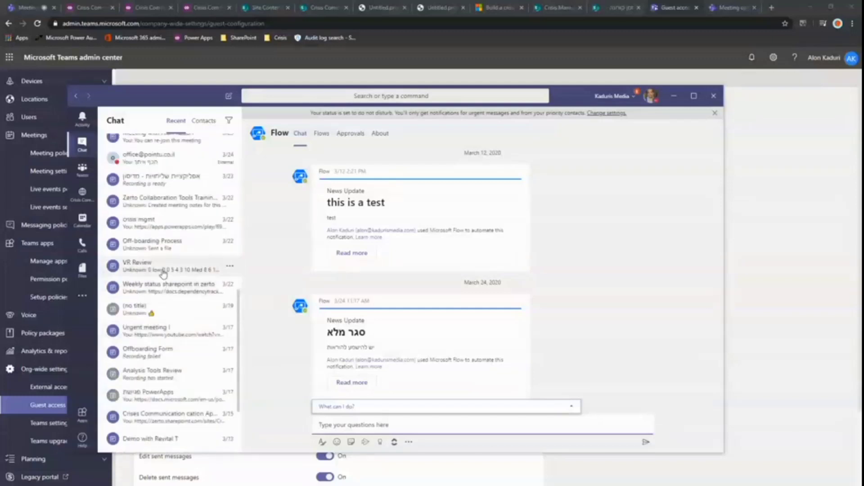
scroll(162, 273, "up", 10)
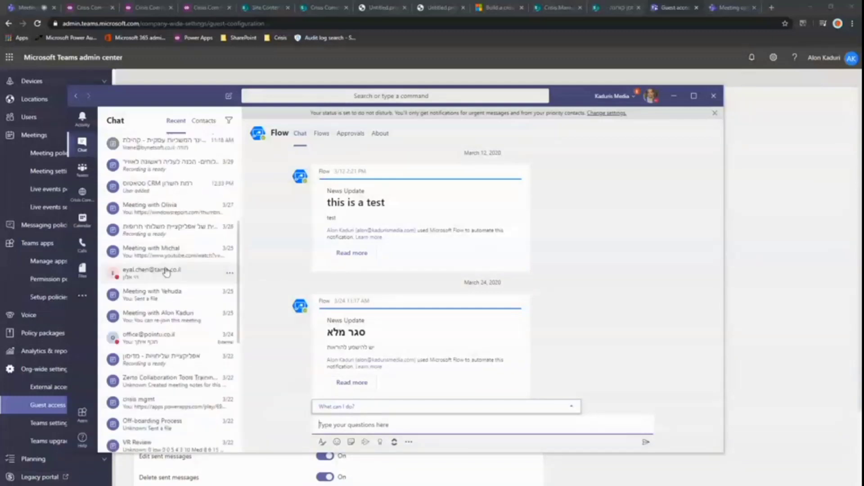
Step: View the Crisis management team's General channel files and the apps available as tabs, add none, and return to the chats
left_click(82, 178)
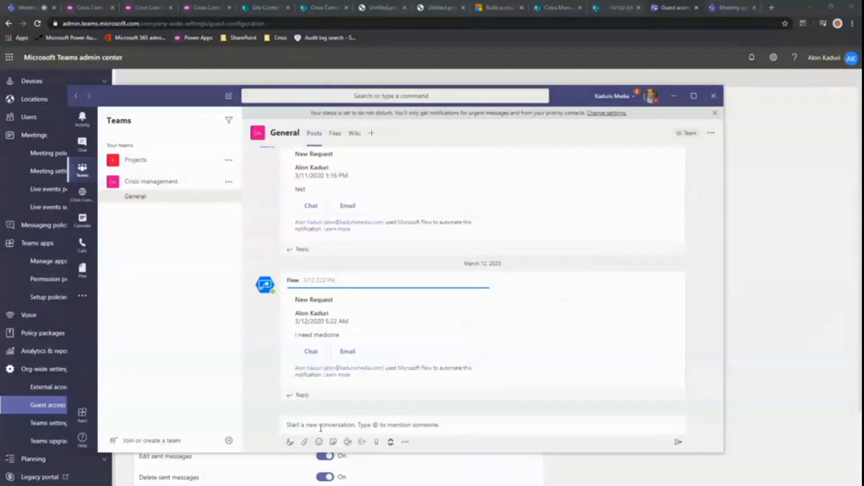
left_click(336, 135)
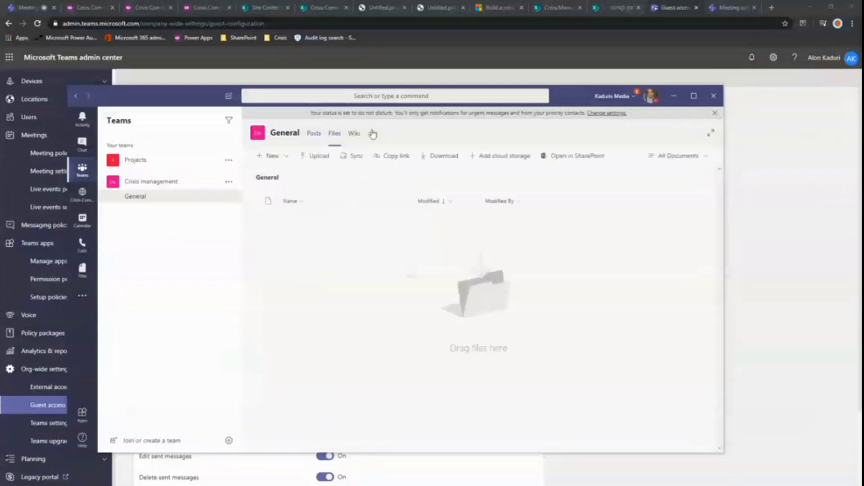
left_click(371, 133)
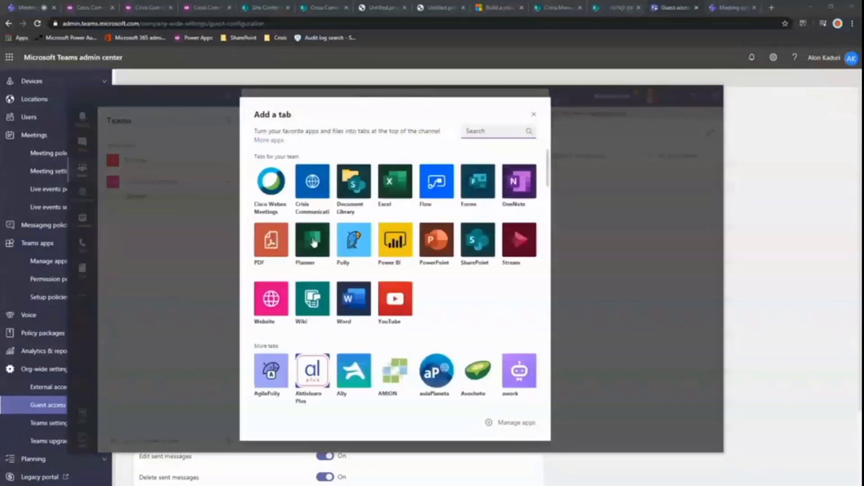
scroll(317, 261, "down", 6)
scroll(316, 261, "up", 8)
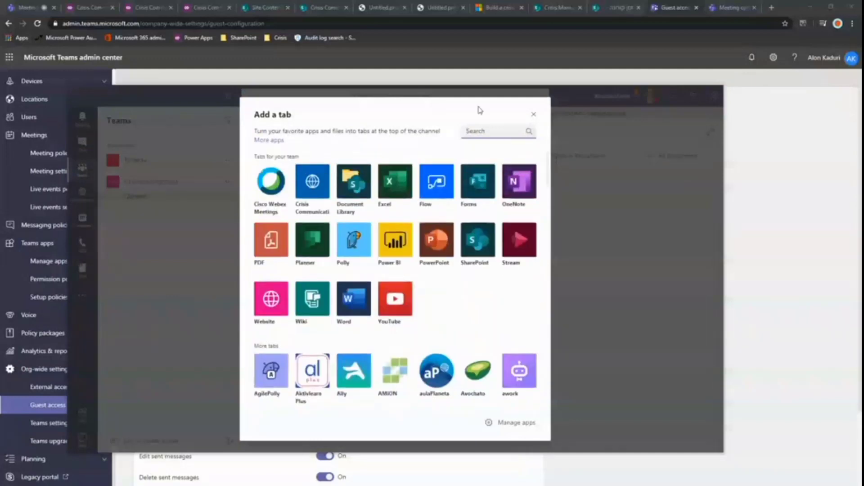
left_click(534, 115)
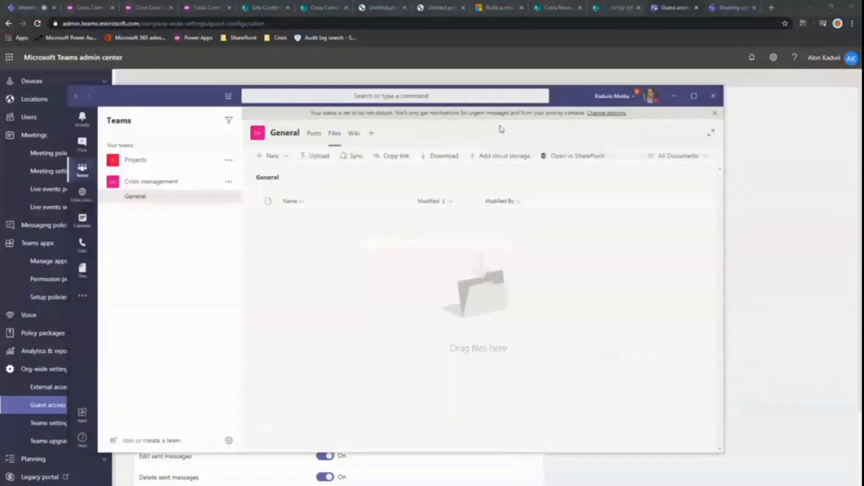
left_click(82, 143)
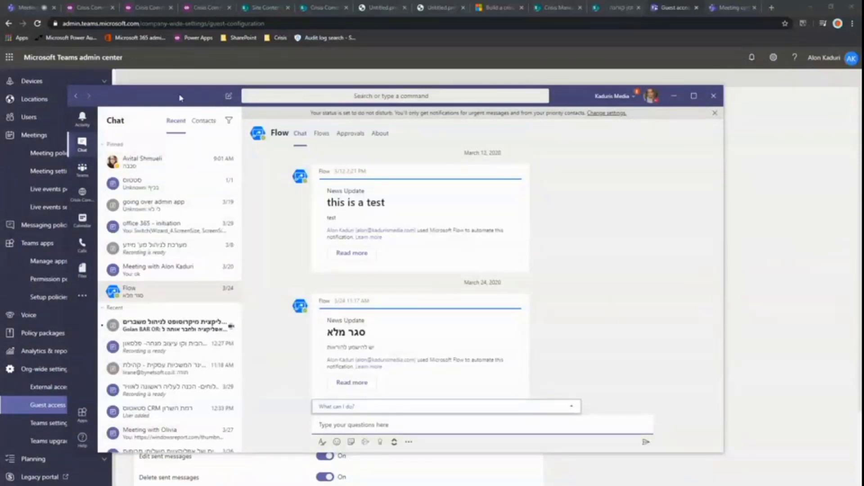
Step: Start a new meeting from the Teams calendar and add a colleague as its required attendee
left_click(82, 222)
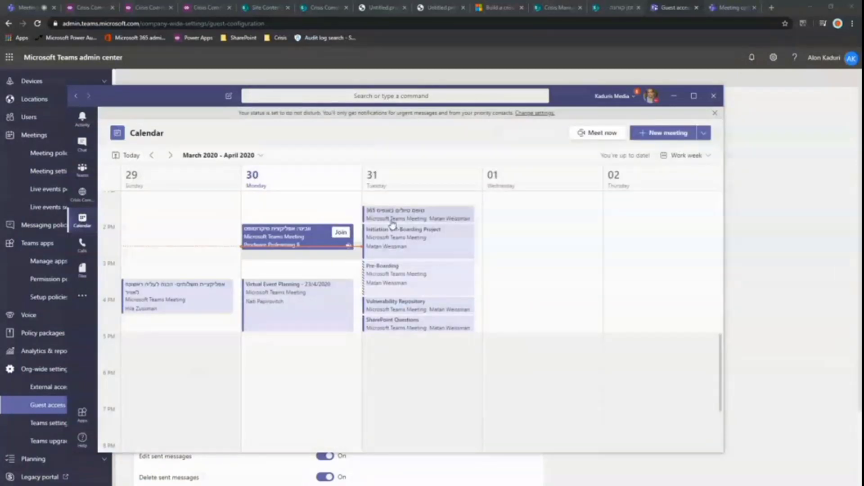
left_click(673, 135)
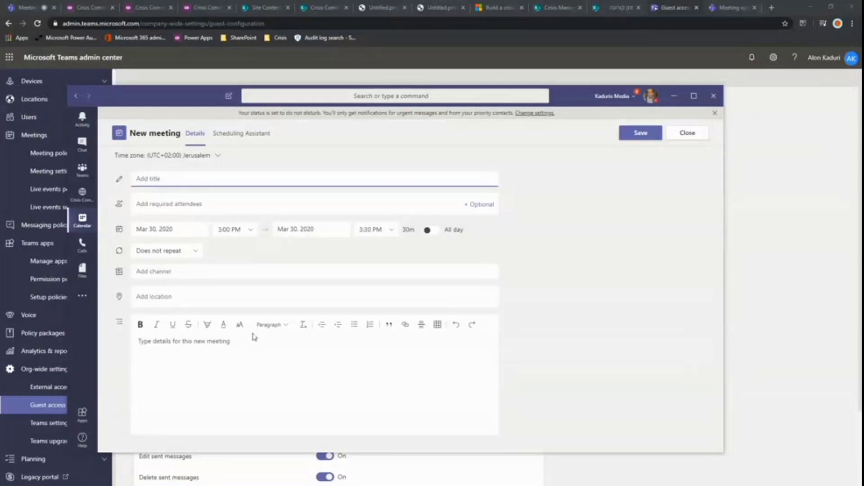
left_click(160, 201)
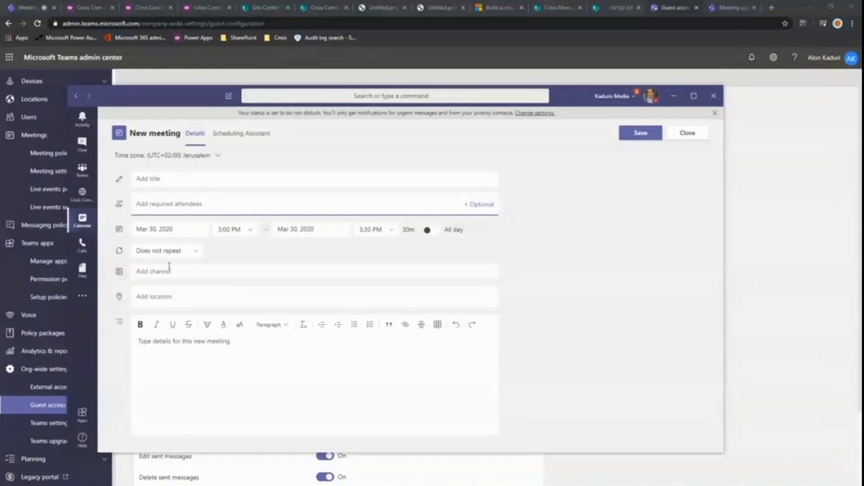
type("שחן")
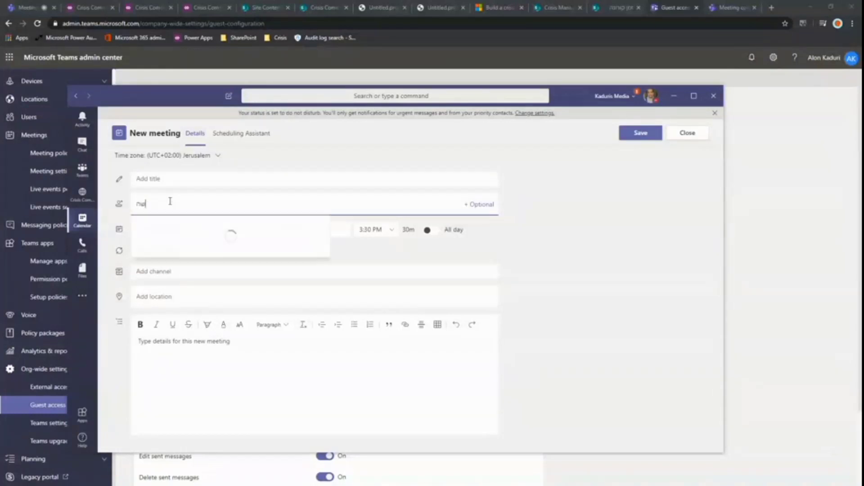
key("BackSpace")
key("BackSpace")
key("BackSpace")
key("alt+shift")
type("avita")
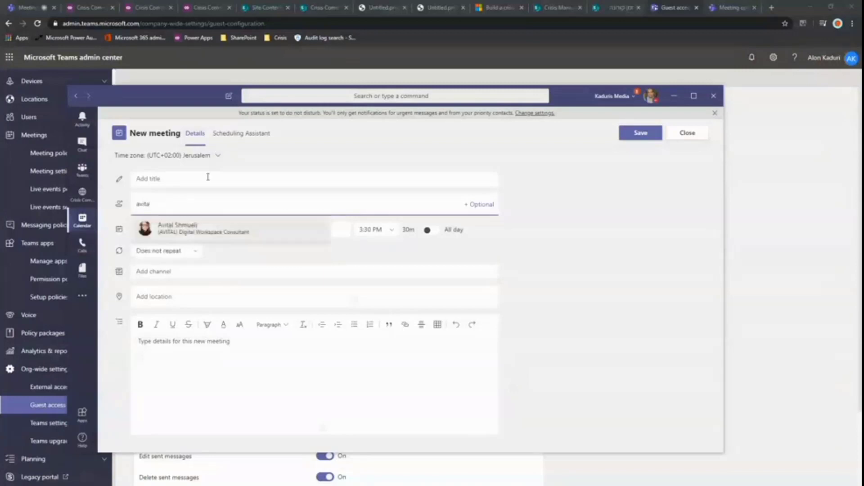
left_click(211, 228)
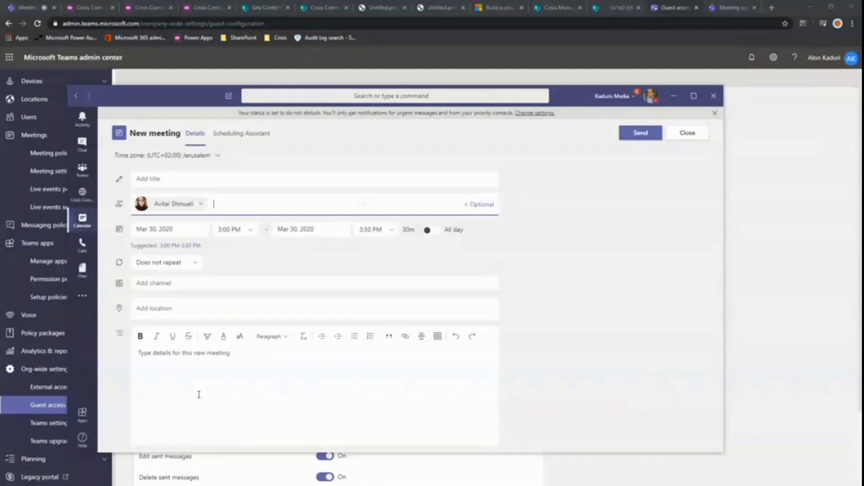
Step: Dismiss the do-not-disturb notice and discard the new meeting draft
left_click(714, 115)
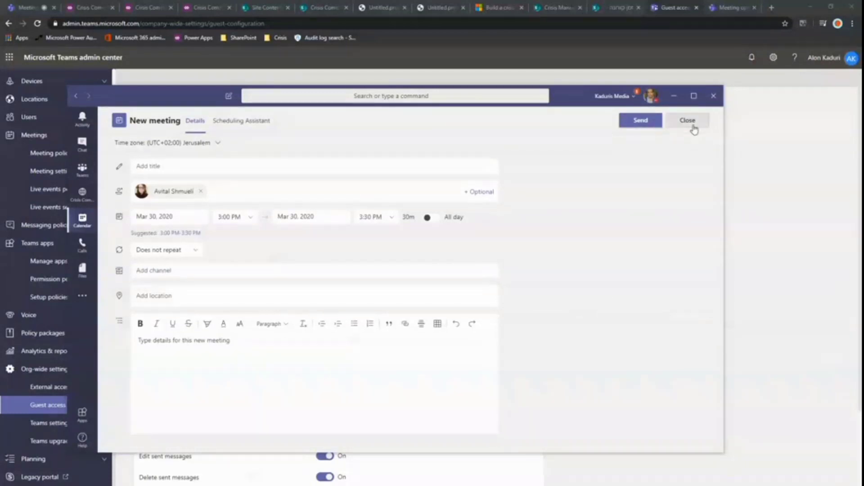
left_click(688, 120)
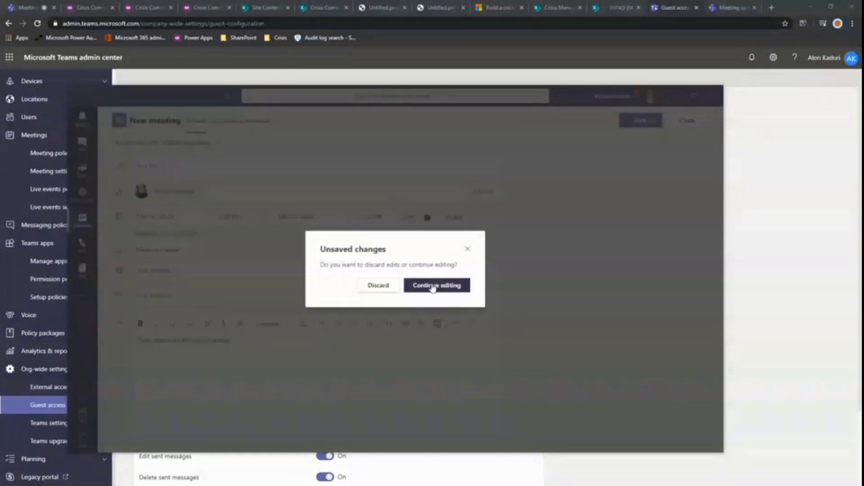
left_click(398, 286)
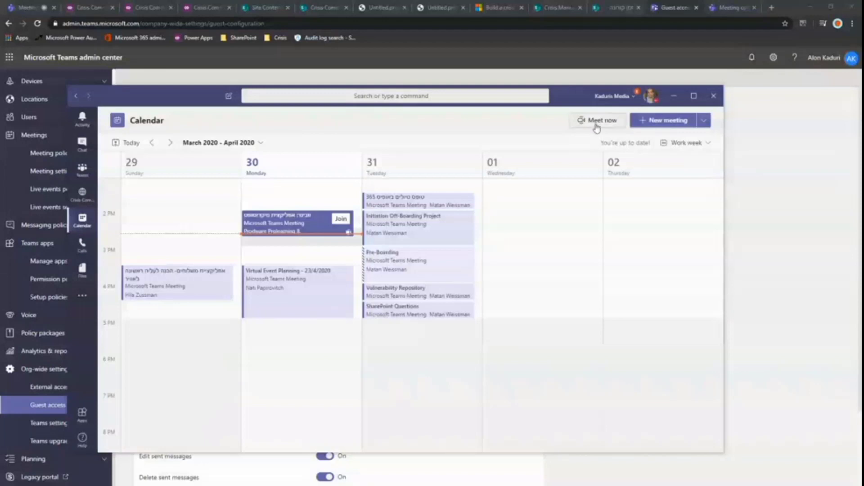
Step: Open the audio and video setup for an instant meeting and close it without joining
left_click(596, 122)
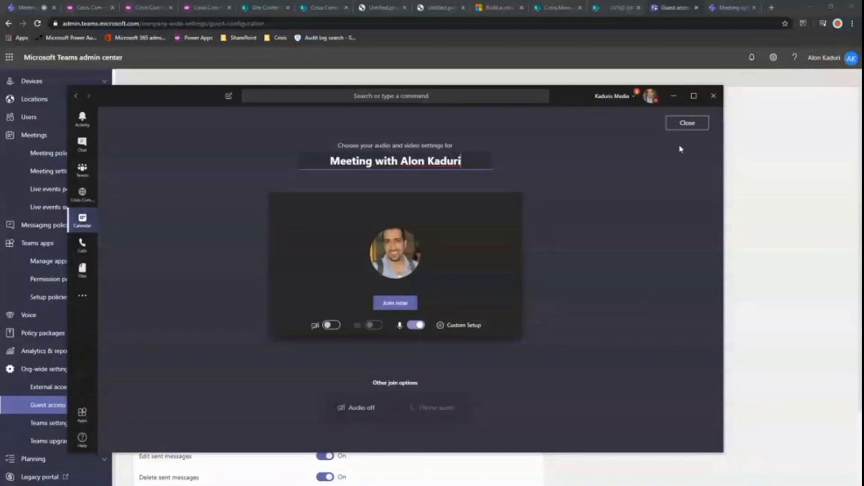
mouse_move(474, 331)
left_click(691, 126)
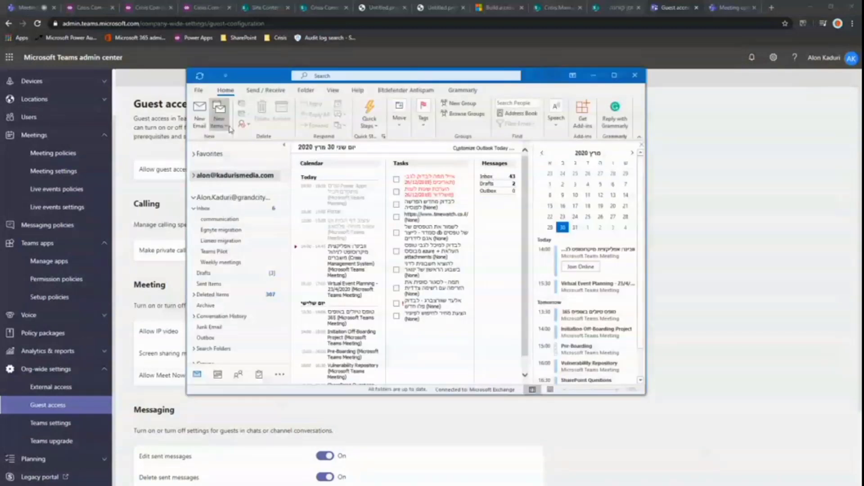
Step: In Outlook, create a new Teams meeting invitation and view the hyperlink actions for its join link, choosing none
left_click(226, 126)
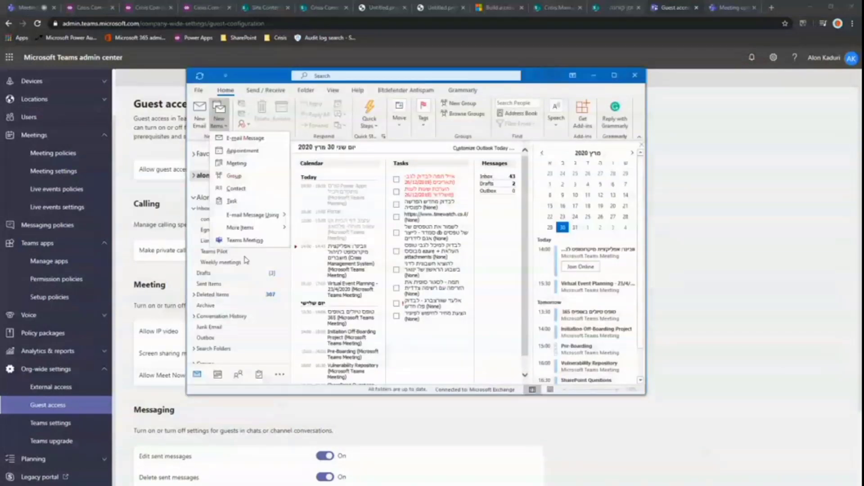
left_click(248, 241)
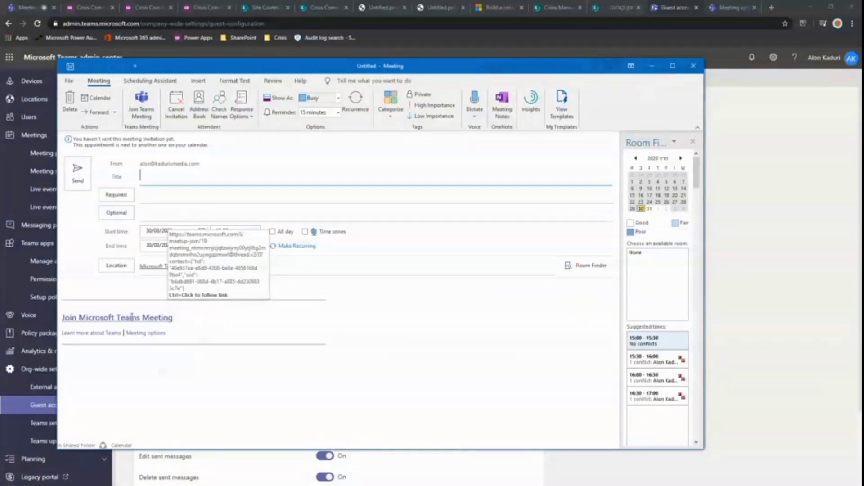
right_click(132, 317)
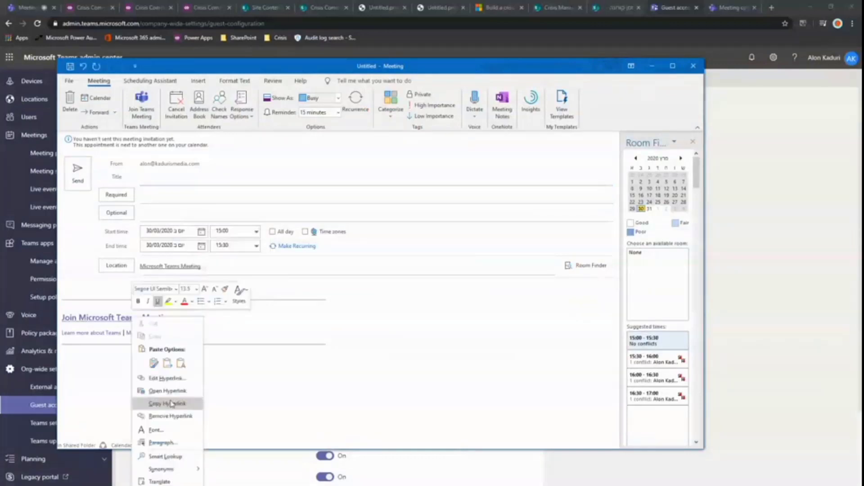
left_click(126, 400)
Step: Go through the invitation's title, required and optional attendee fields and the suggested people, leaving the fields empty
left_click(152, 180)
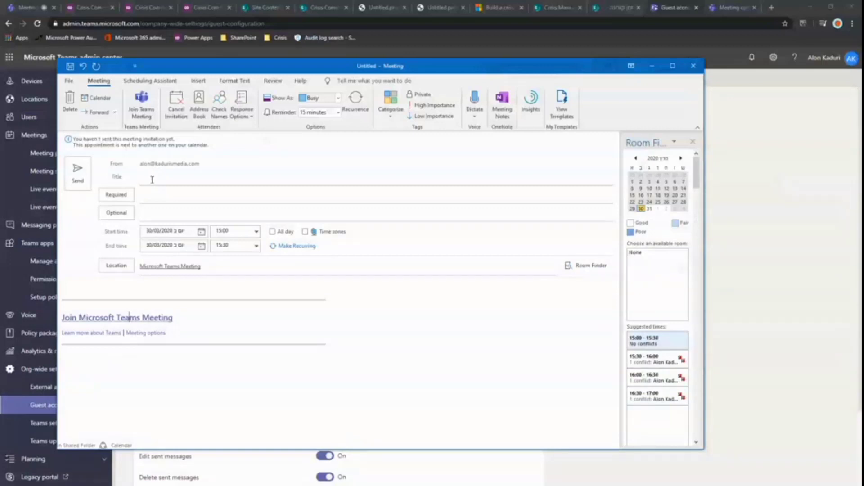
left_click(155, 195)
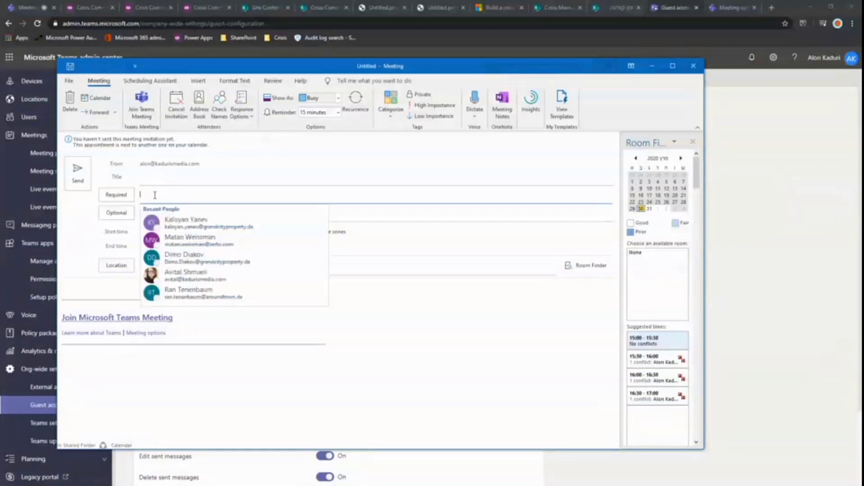
left_click(388, 209)
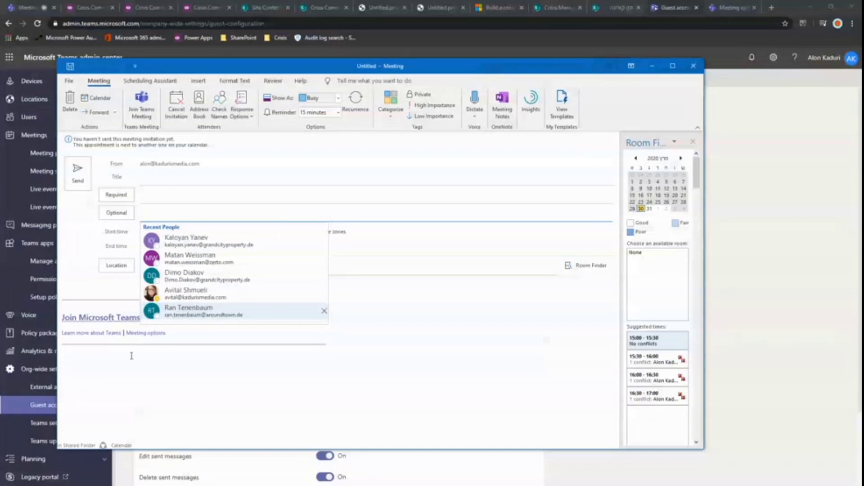
left_click(117, 372)
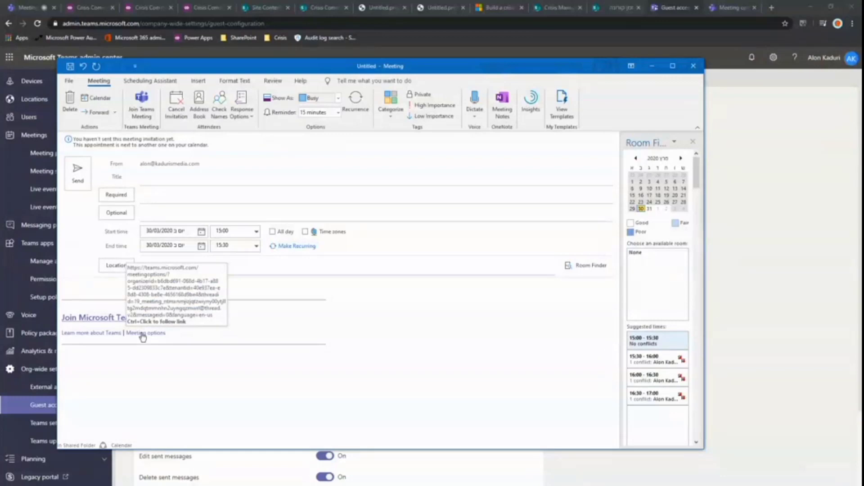
Step: Open the invitation's meeting options page, review the presenter choices, and set who can present to Specific people
left_click(143, 336, "ctrl")
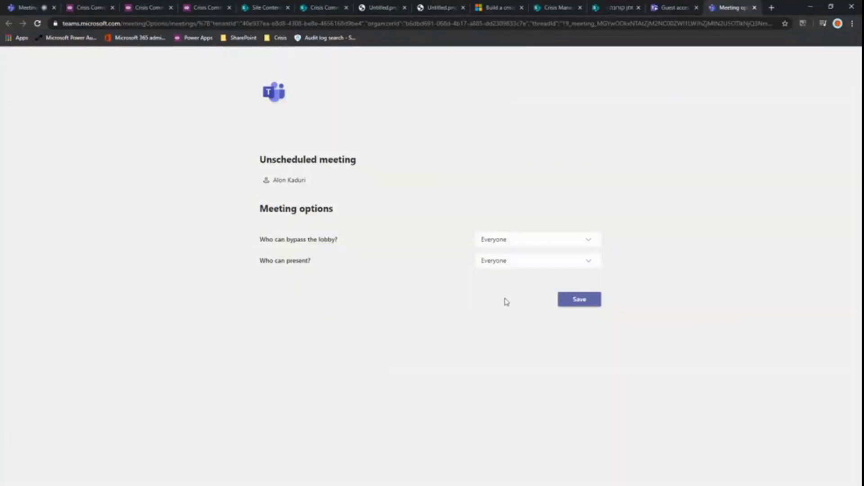
left_click(498, 264)
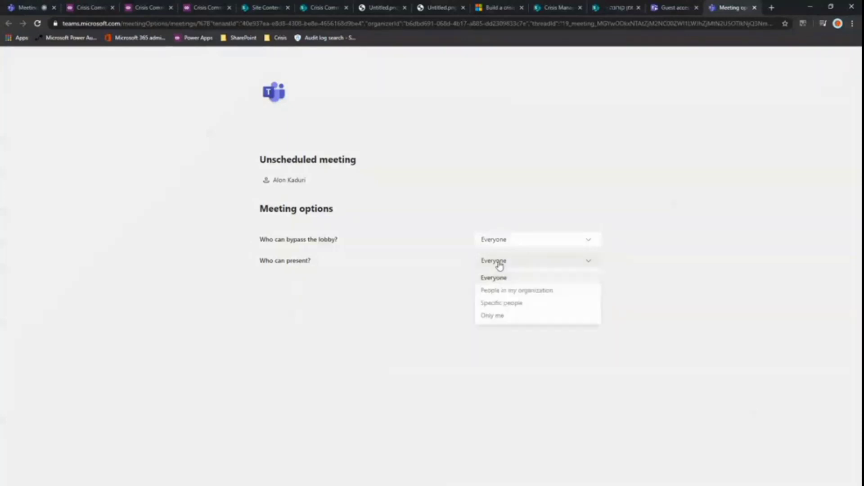
left_click(500, 266)
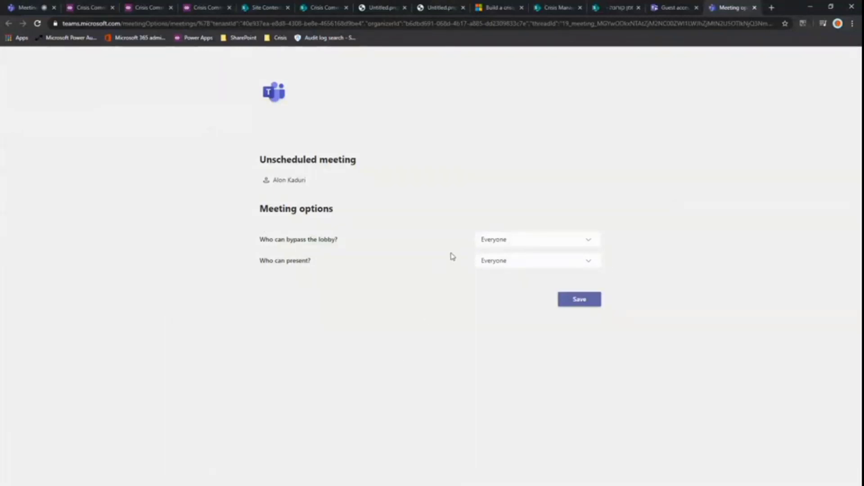
left_click(516, 267)
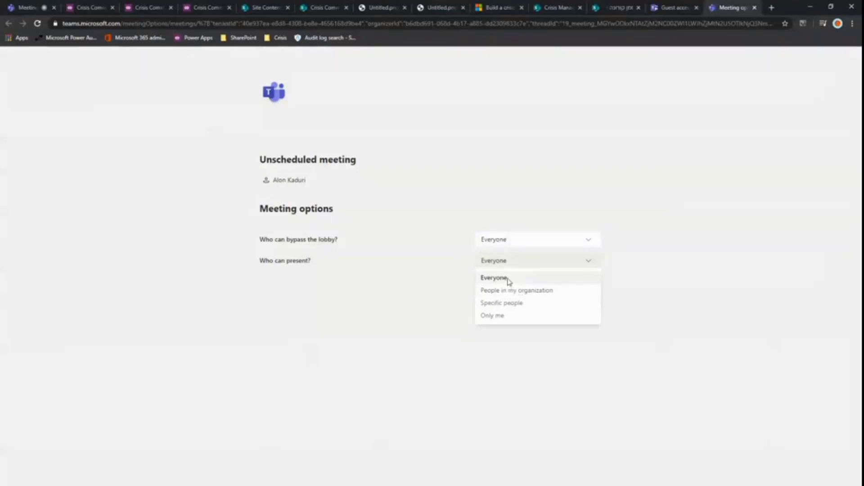
left_click(352, 354)
left_click(503, 264)
left_click(503, 302)
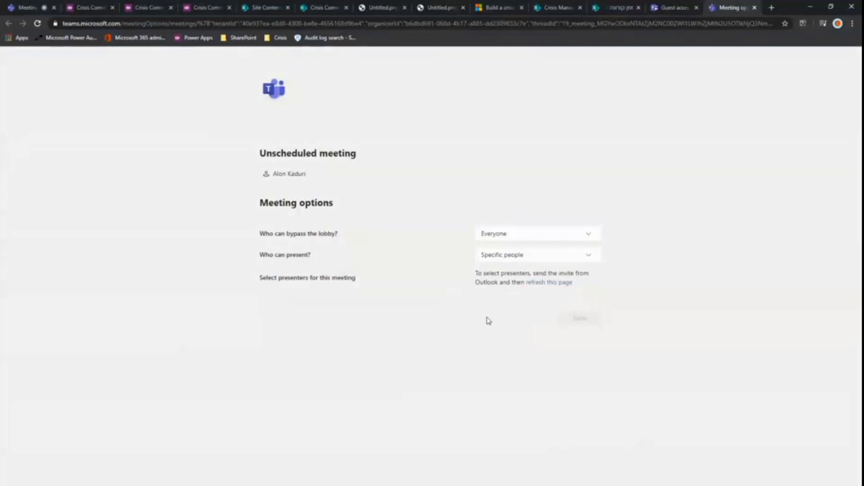
Step: Switch to the Microsoft Teams window and maximize it
mouse_move(384, 485)
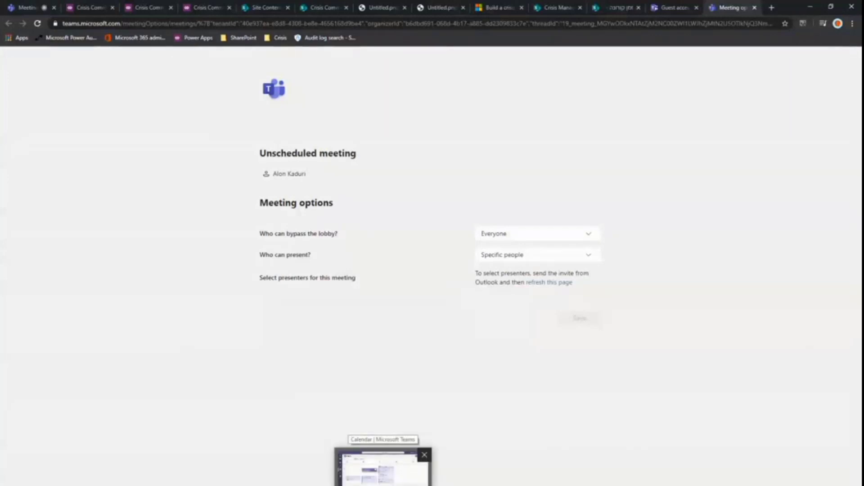
left_click(382, 469)
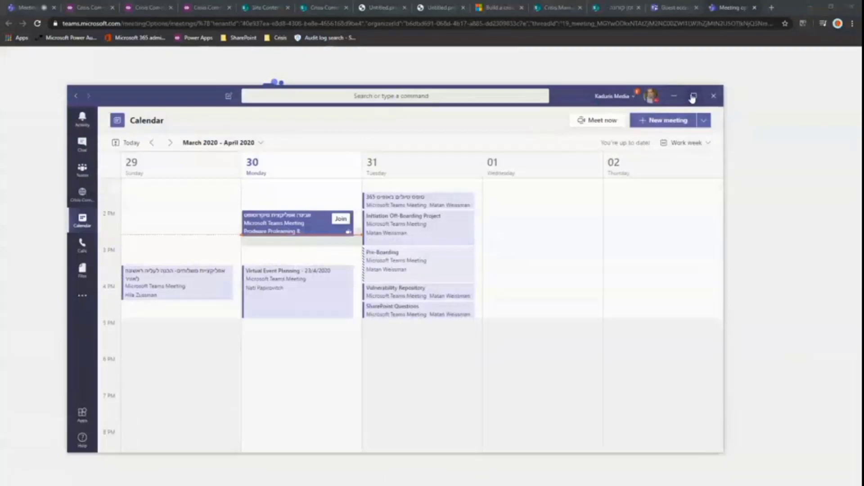
left_click(694, 96)
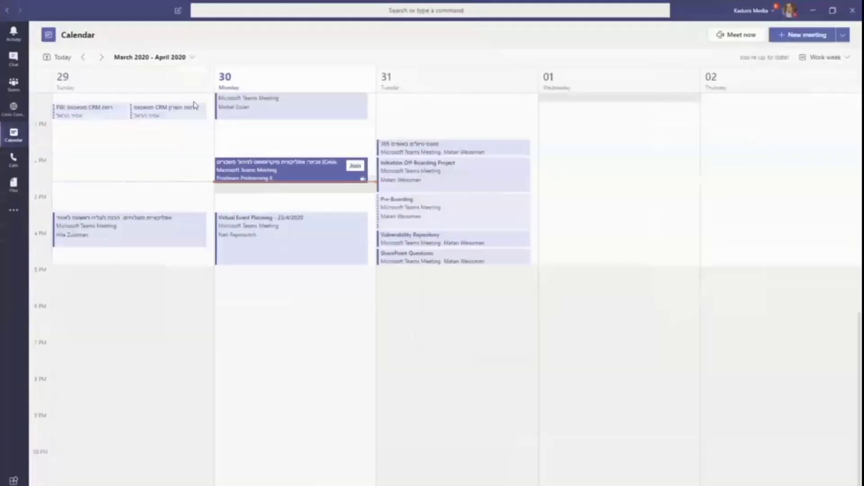
Step: Open the chats and look through the pinned and recent conversations for meeting chats
left_click(13, 68)
scroll(135, 286, "down", 3)
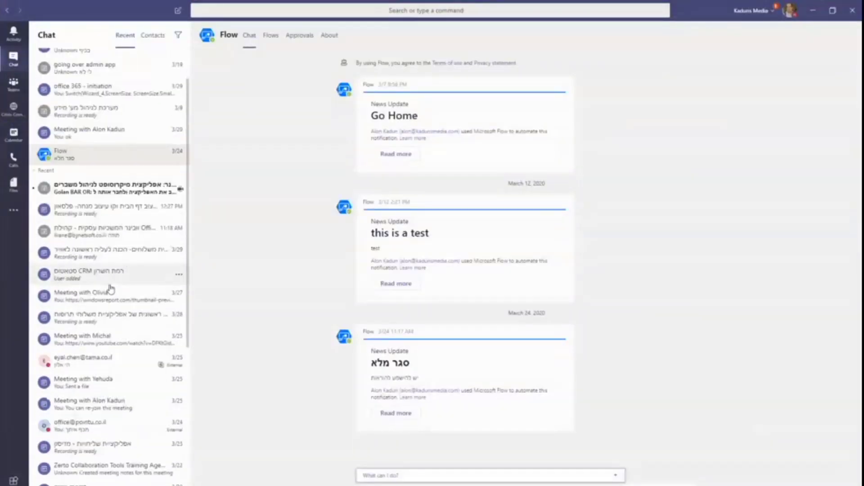
scroll(113, 284, "up", 2)
scroll(113, 284, "up", 1)
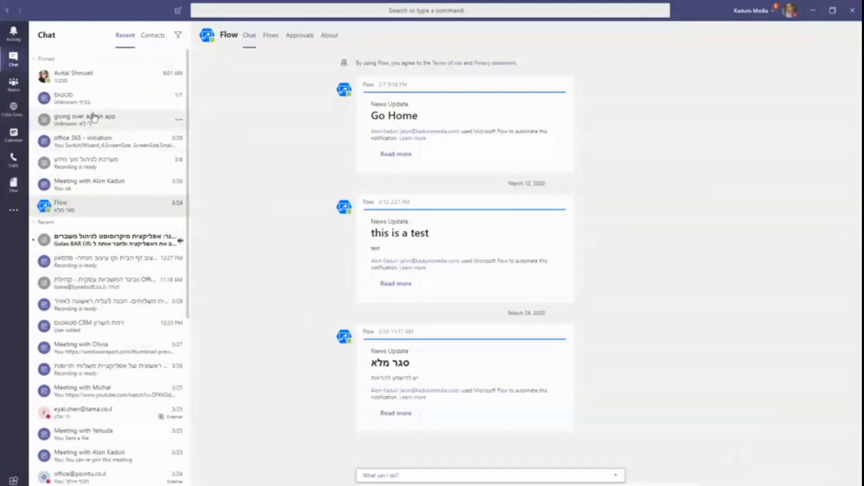
scroll(100, 324, "down", 3)
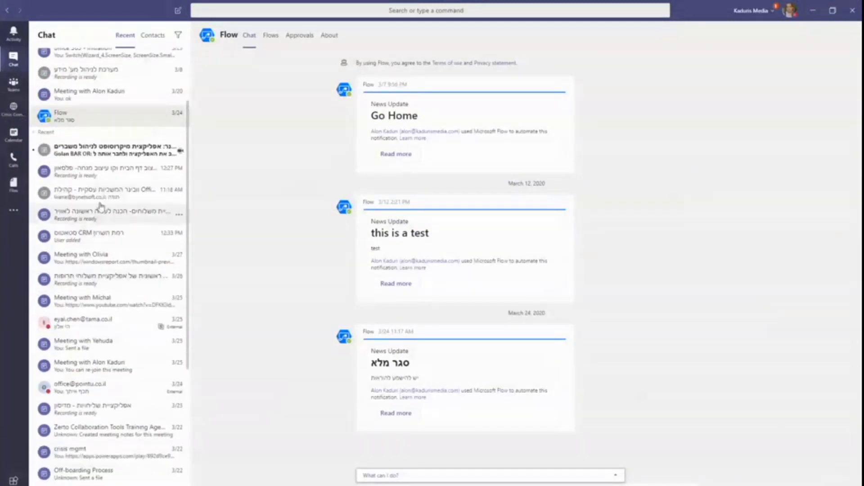
scroll(96, 335, "down", 1)
scroll(96, 333, "down", 2)
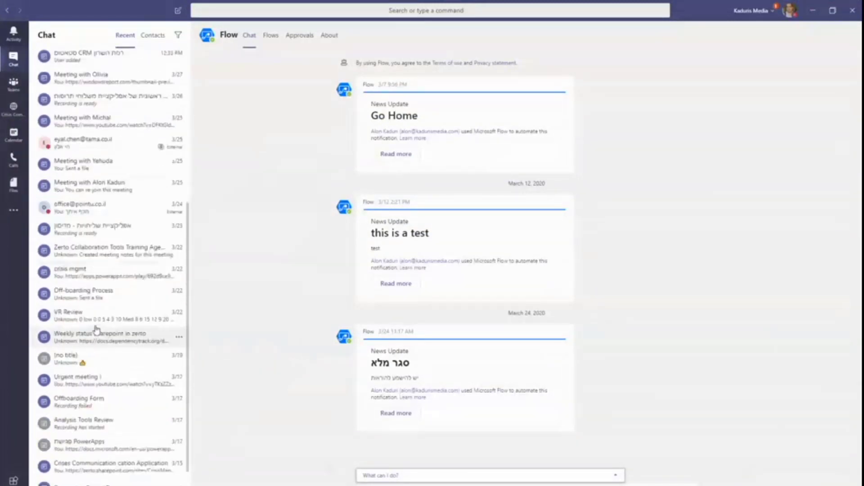
scroll(94, 315, "up", 5)
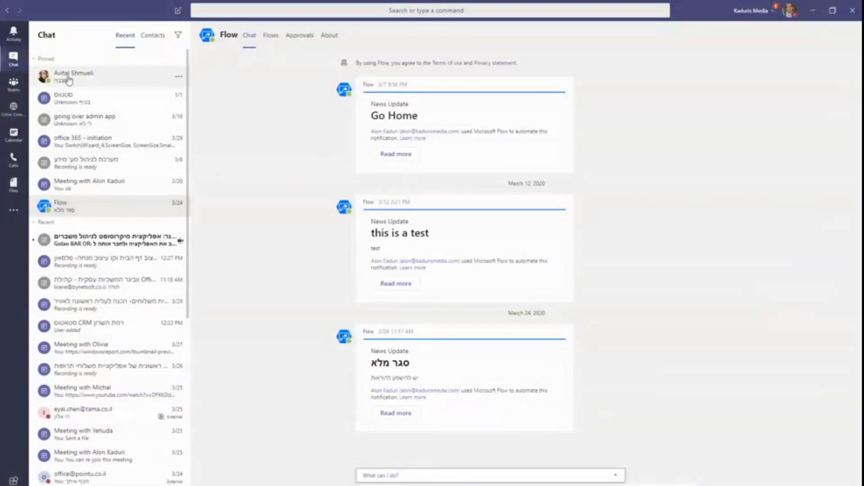
Step: Filter the chat list to show only meetings and look through the filtered conversations
left_click(178, 37)
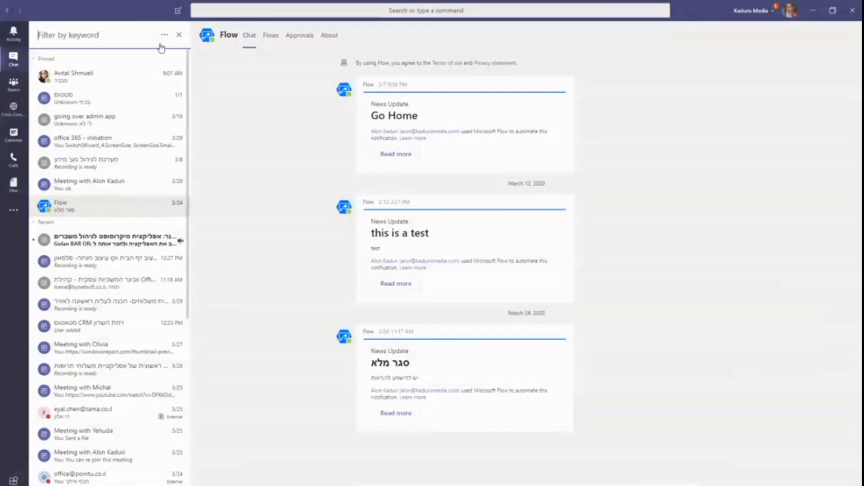
left_click(165, 38)
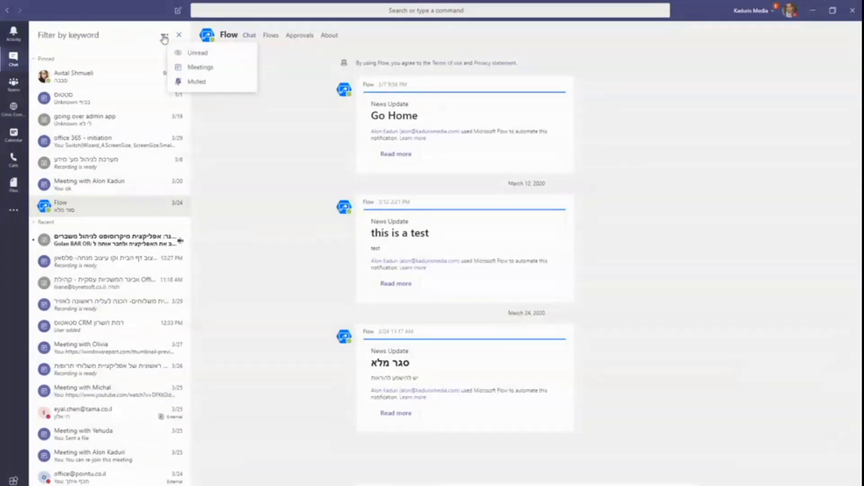
left_click(203, 67)
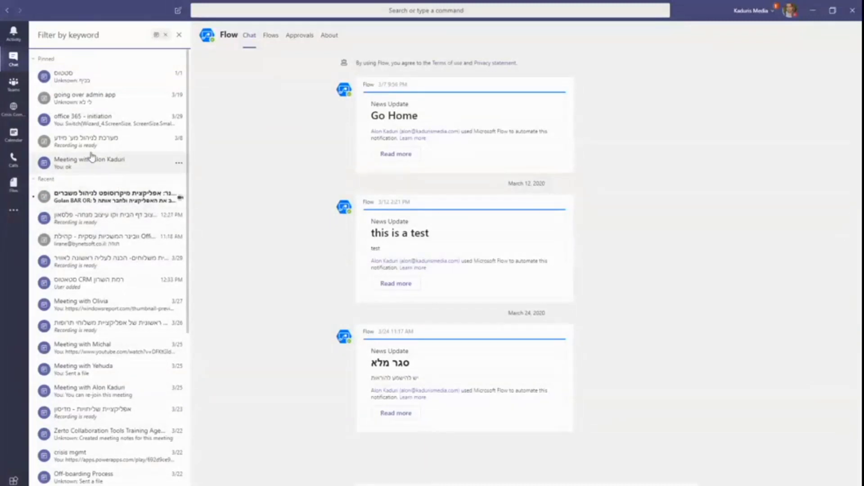
scroll(112, 292, "down", 3)
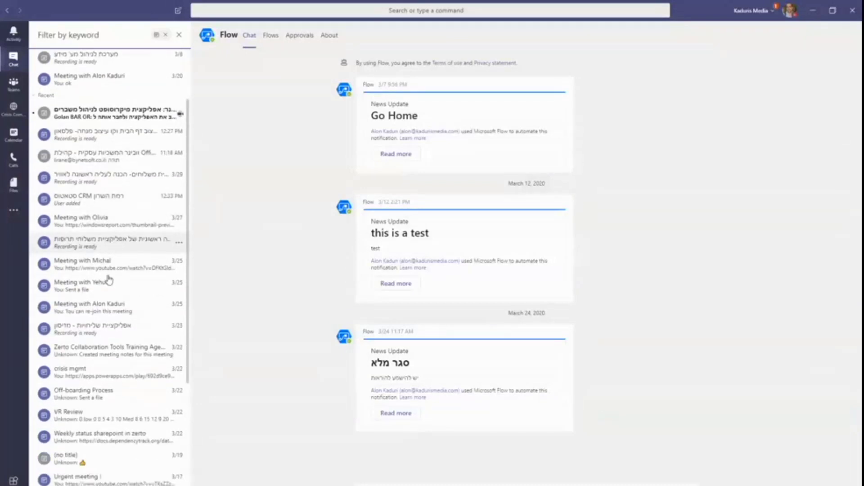
Step: Open the pinned meeting chat dated 3/20 and view the contact card of the external participant who joined the meeting
scroll(108, 280, "up", 3)
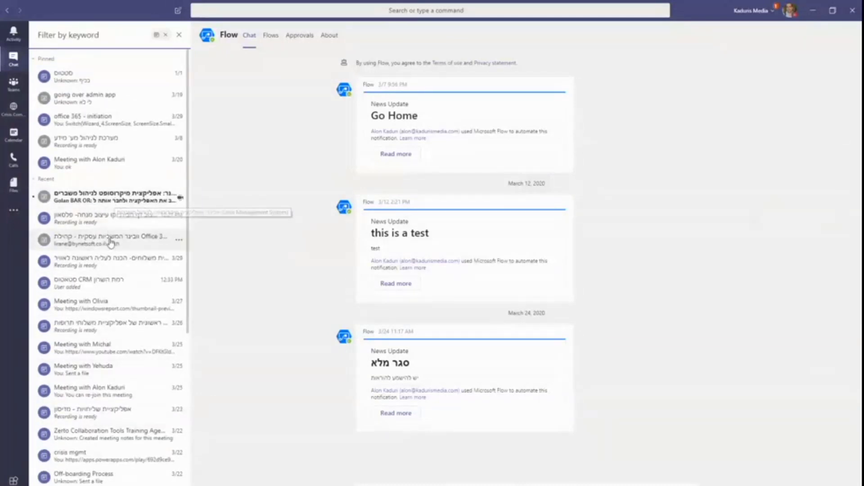
left_click(89, 167)
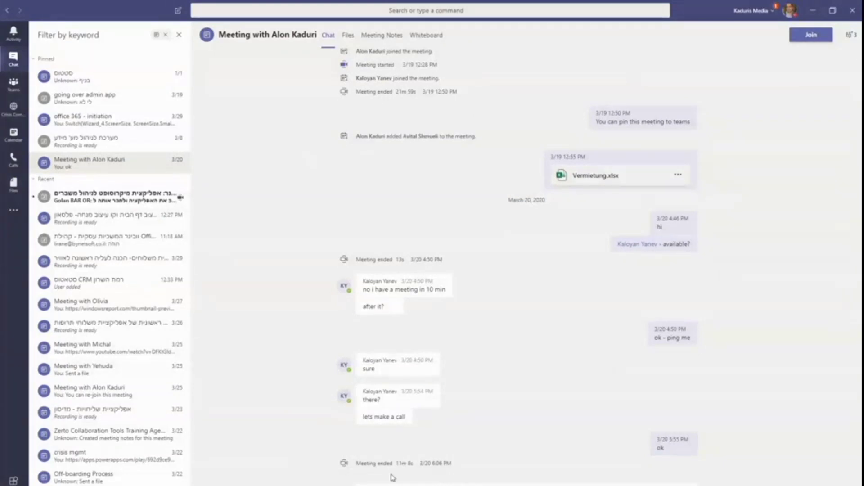
left_click(364, 79)
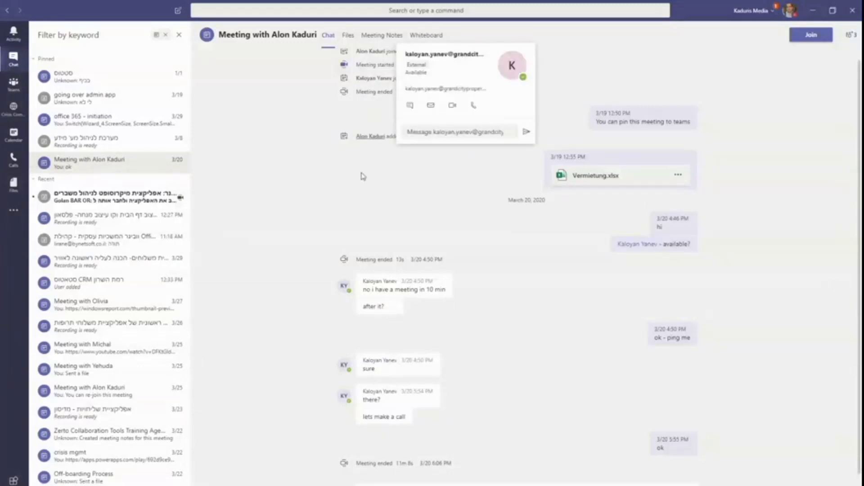
mouse_move(360, 80)
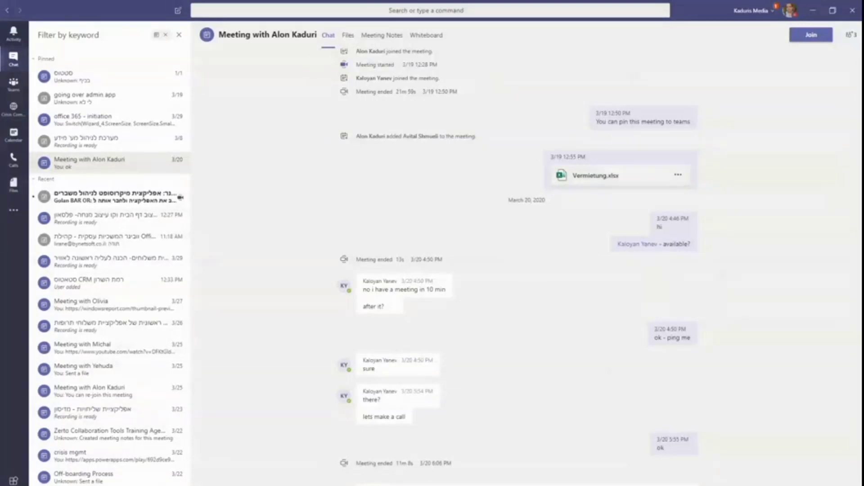
Step: Start adding people to the meeting chat and try the history options for past days and Include all chat history
left_click(850, 34)
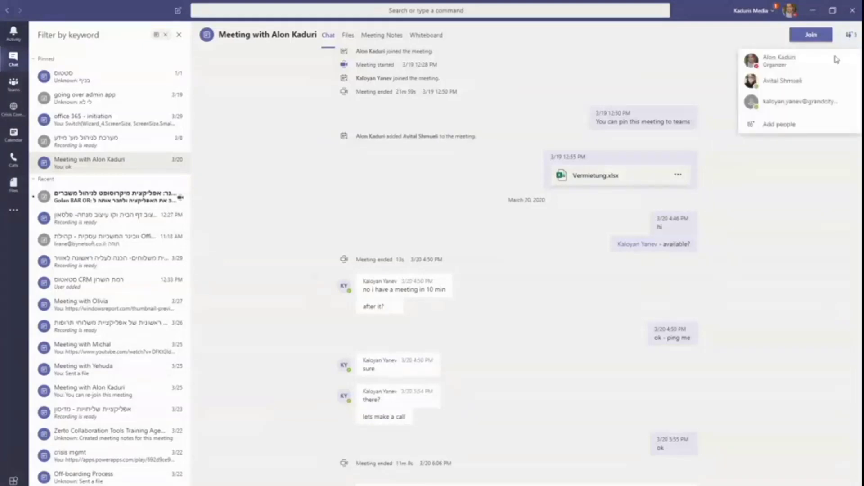
left_click(779, 126)
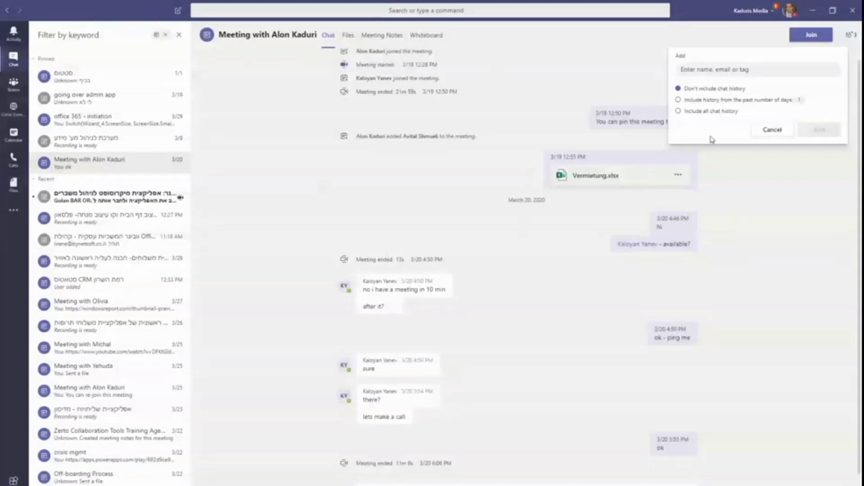
left_click(679, 100)
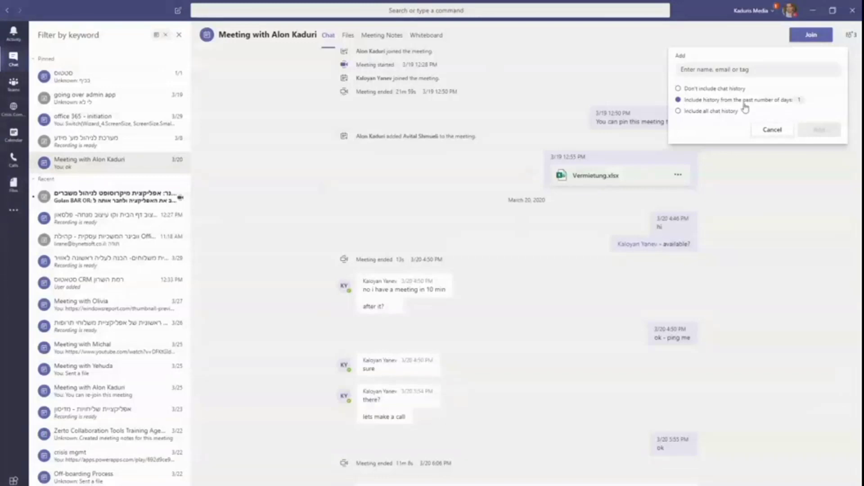
left_click(679, 111)
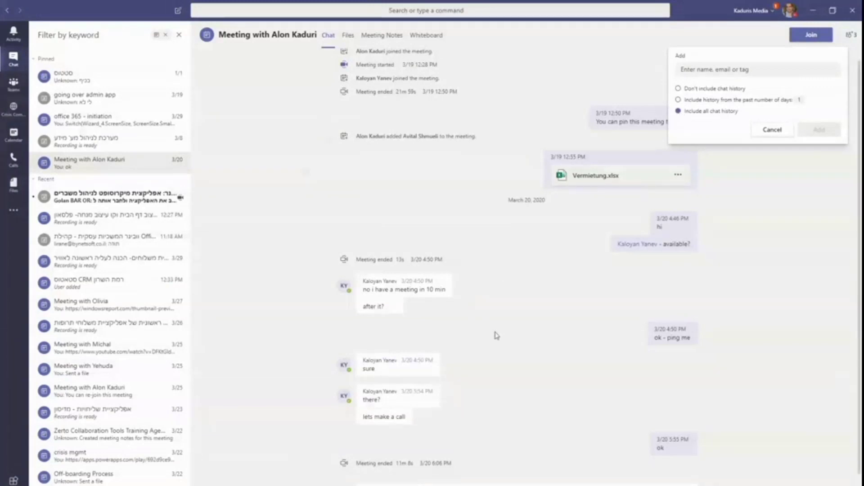
mouse_move(678, 245)
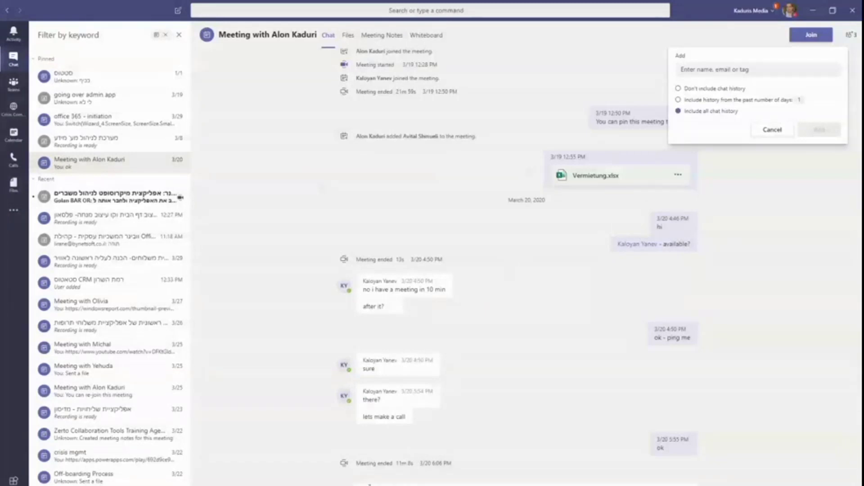
mouse_move(370, 411)
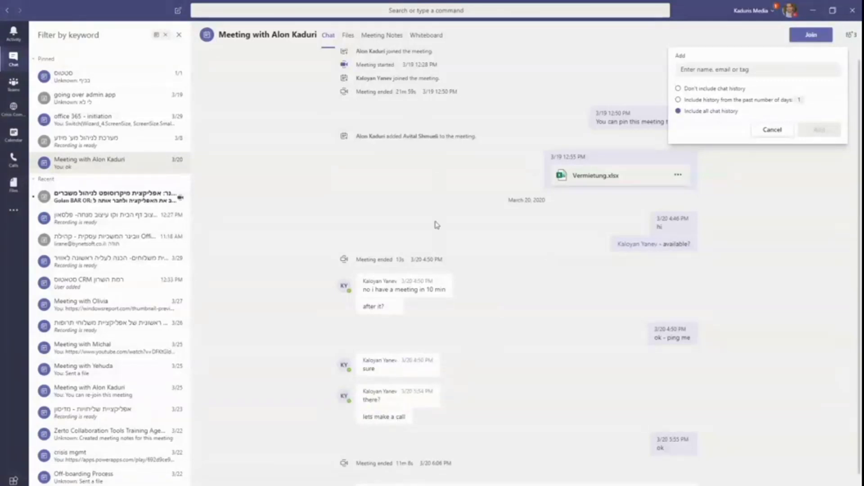
Step: Leave the meeting chat, switch to the PowerPoint presentation and show the Pink Lemonade series Q&A slide
left_click(14, 86)
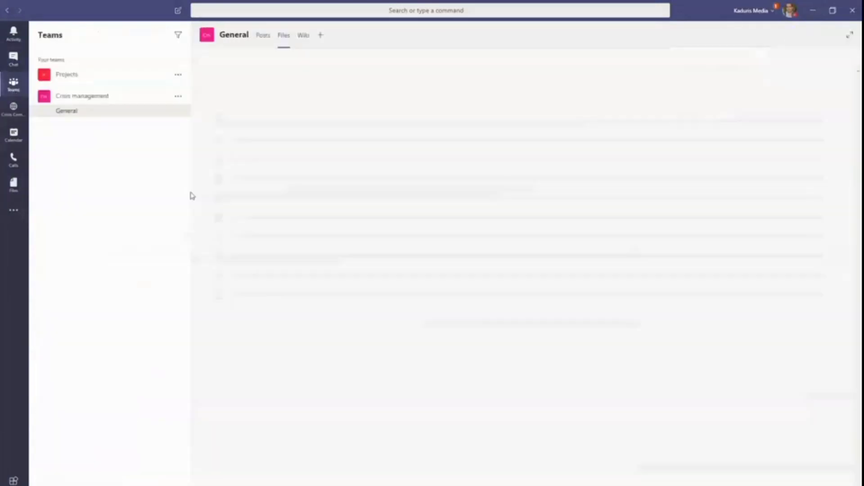
left_click(13, 61)
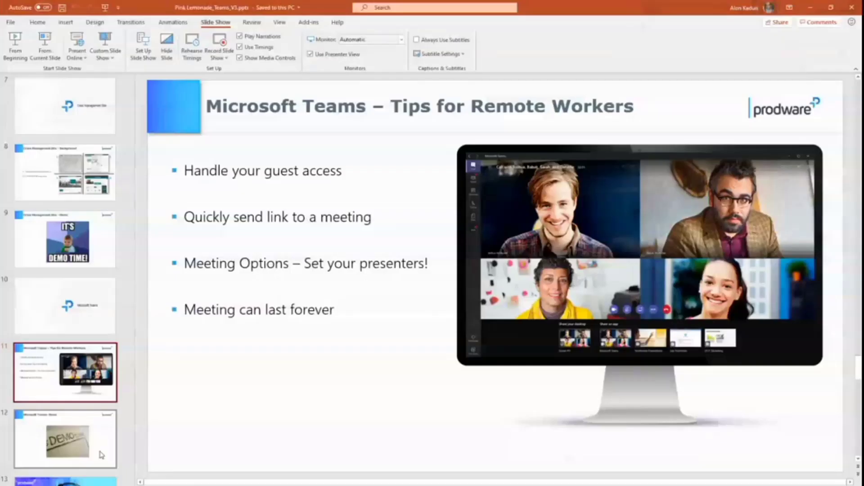
scroll(493, 345, "down", 2)
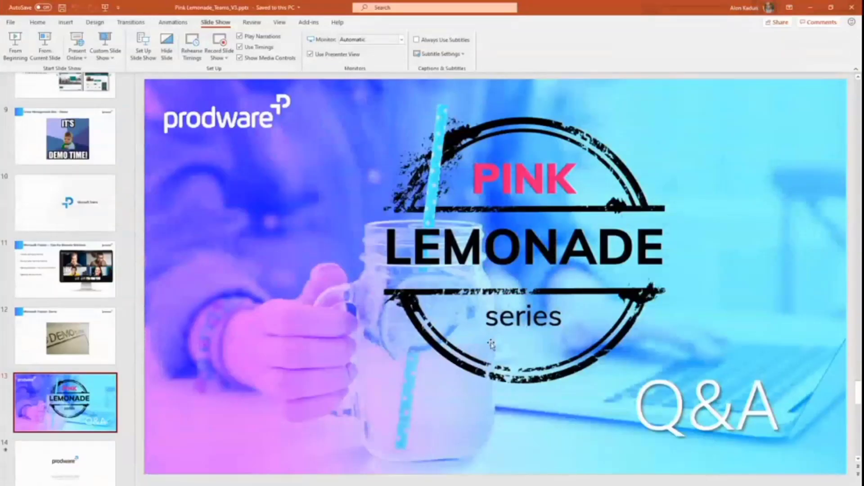